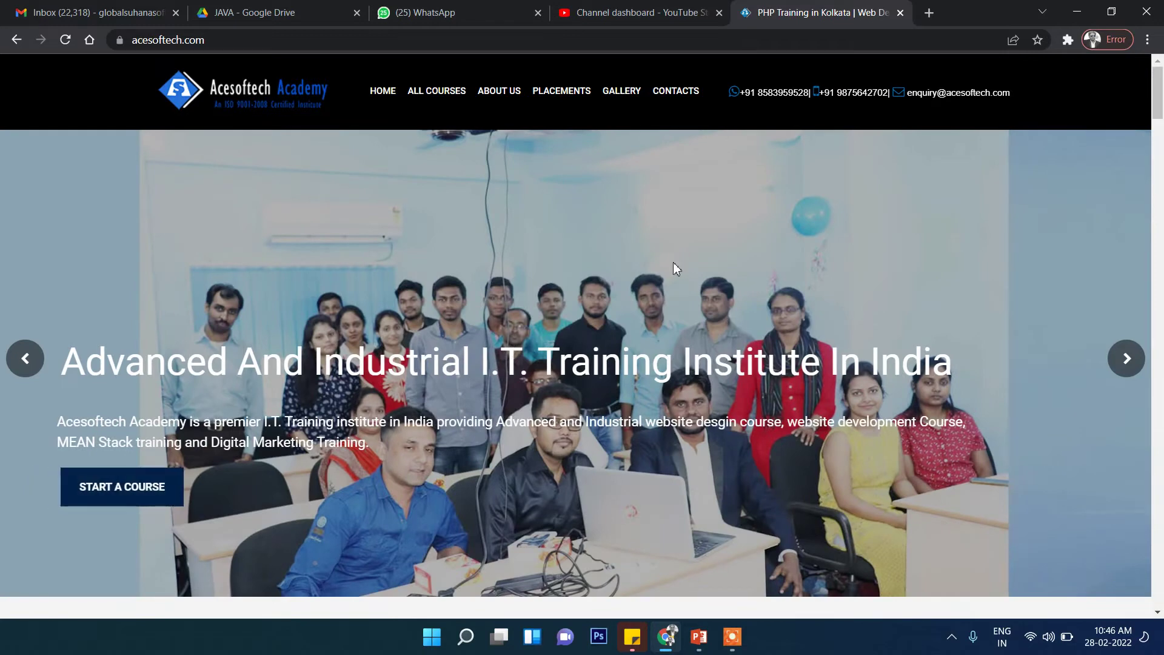
mouse_move(412, 91)
left_click(248, 39)
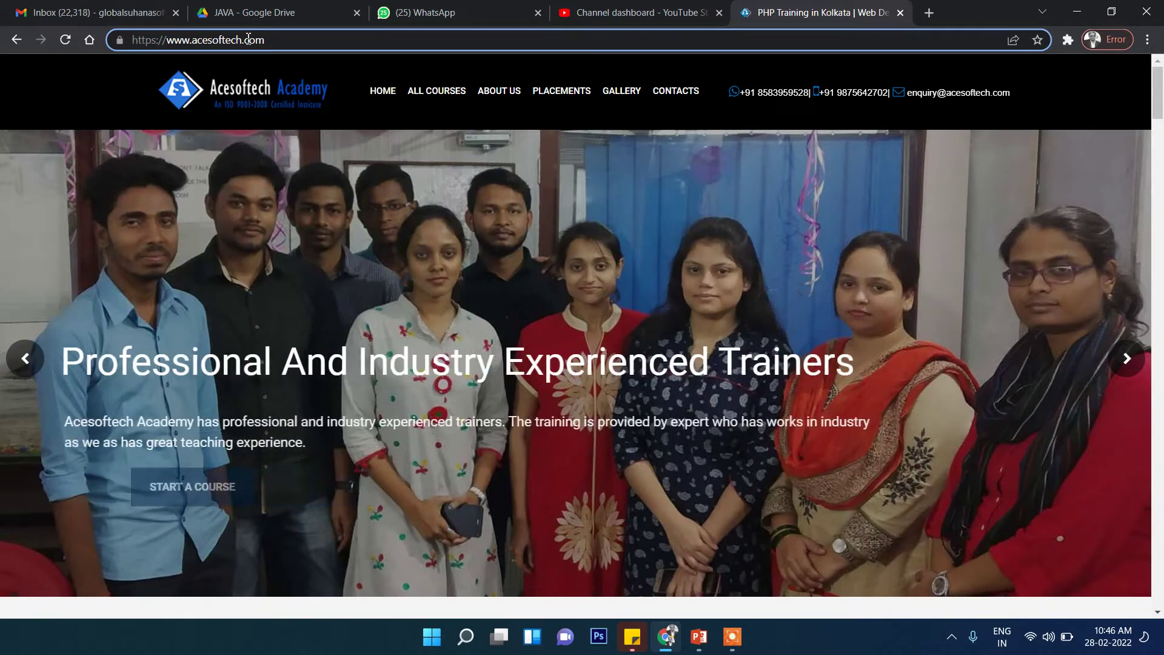
type("site")
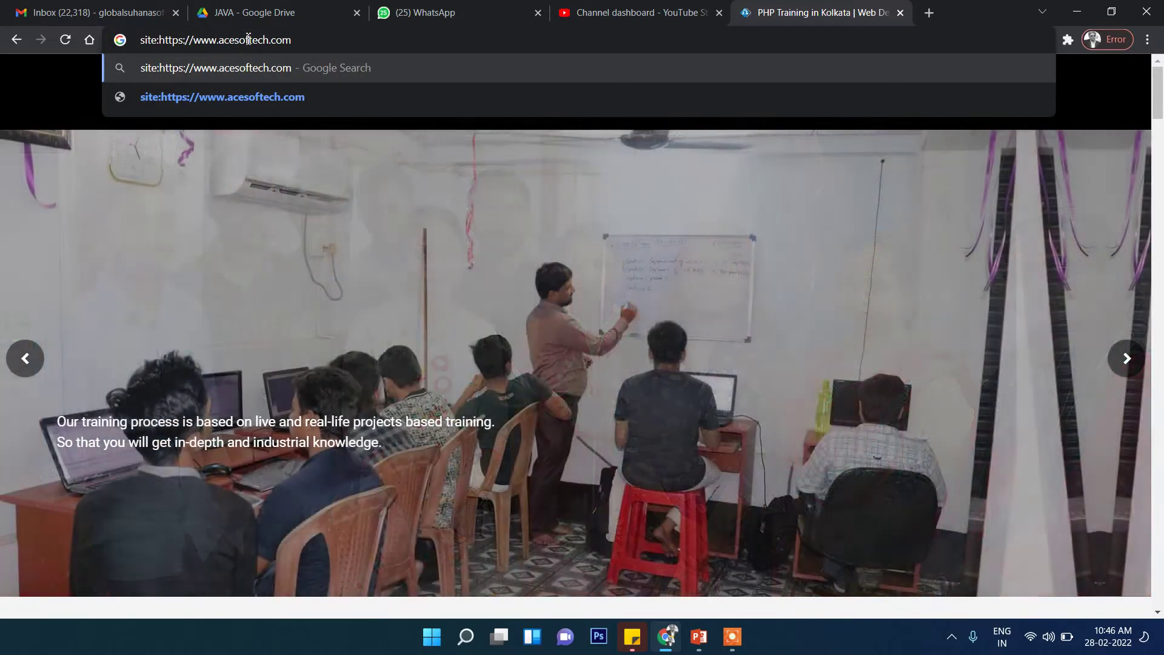
type(":")
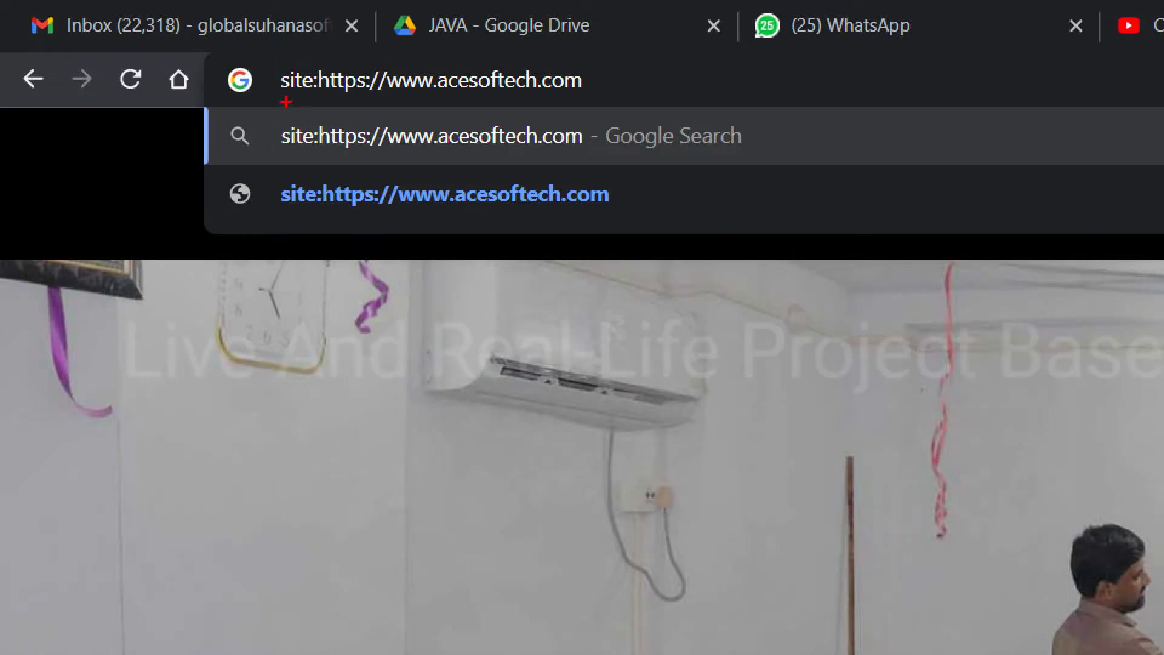
left_click_drag(251, 94, 345, 106)
left_click_drag(219, 104, 336, 114)
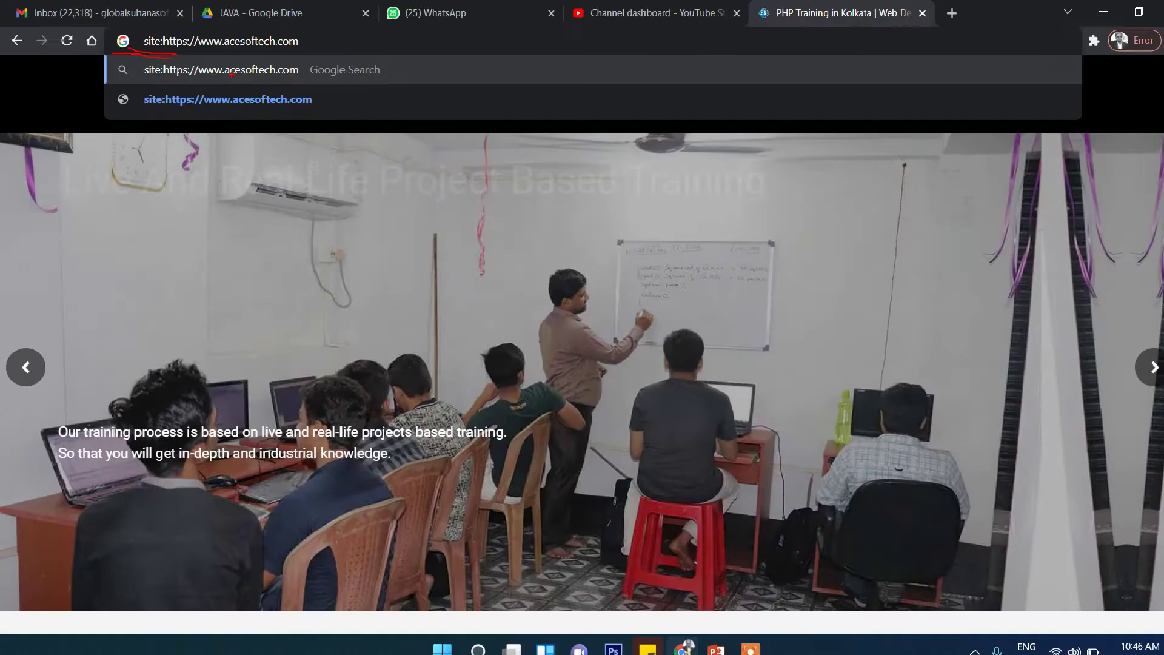
key("Escape")
key("Return")
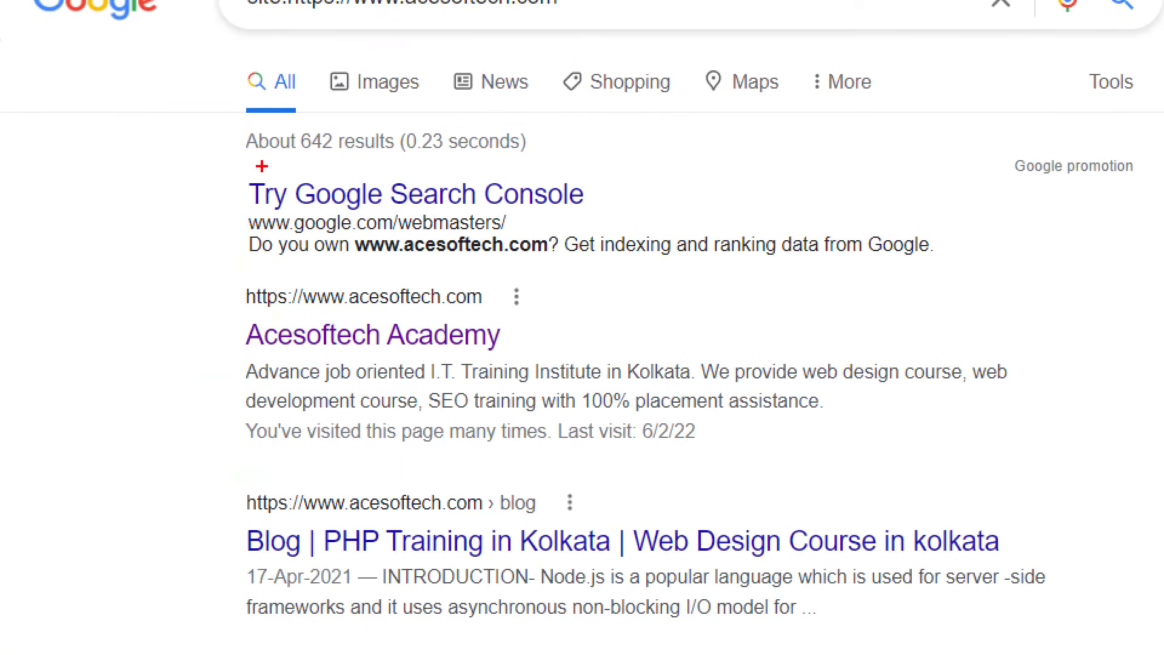
Examine the result count and the first indexed pages listed for acesoftech.com
mouse_move(309, 129)
left_mouse_down()
mouse_move(261, 117)
mouse_move(367, 177)
mouse_move(259, 124)
mouse_move(329, 155)
mouse_move(271, 157)
mouse_move(321, 151)
left_mouse_up()
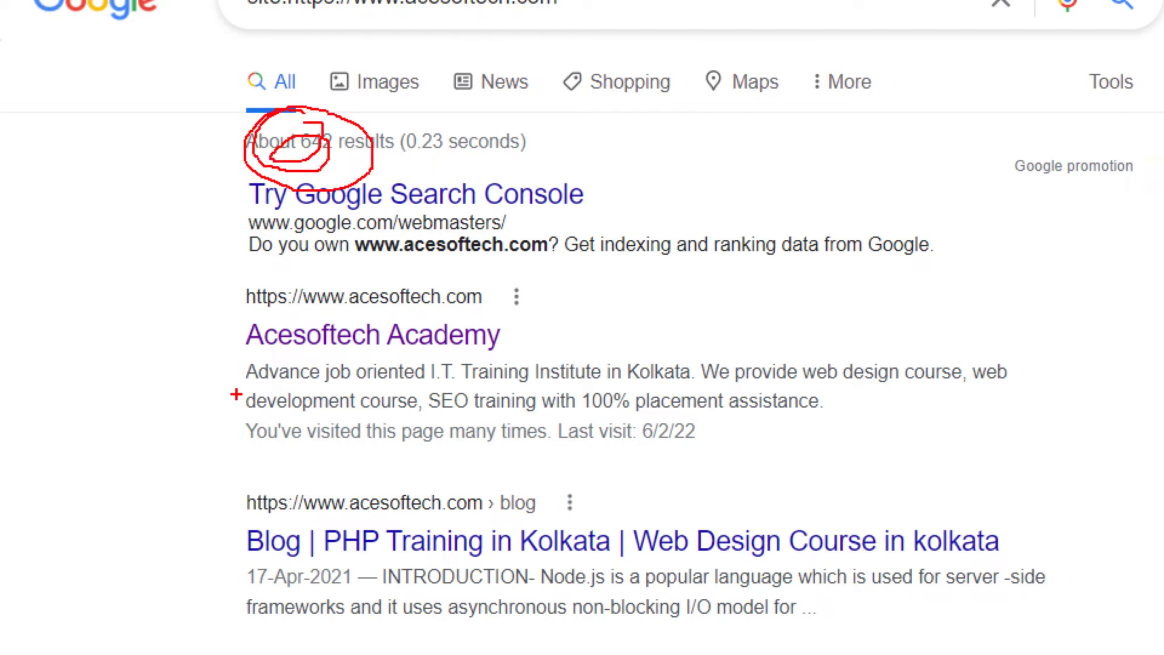
left_click_drag(197, 306, 196, 600)
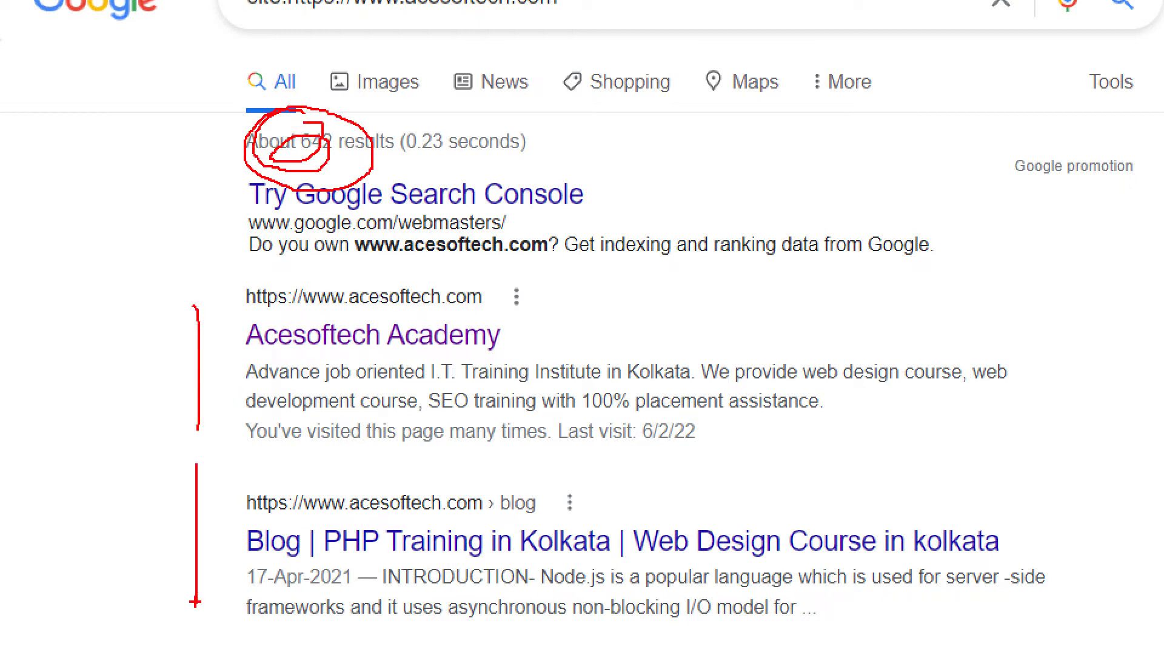
key("Escape")
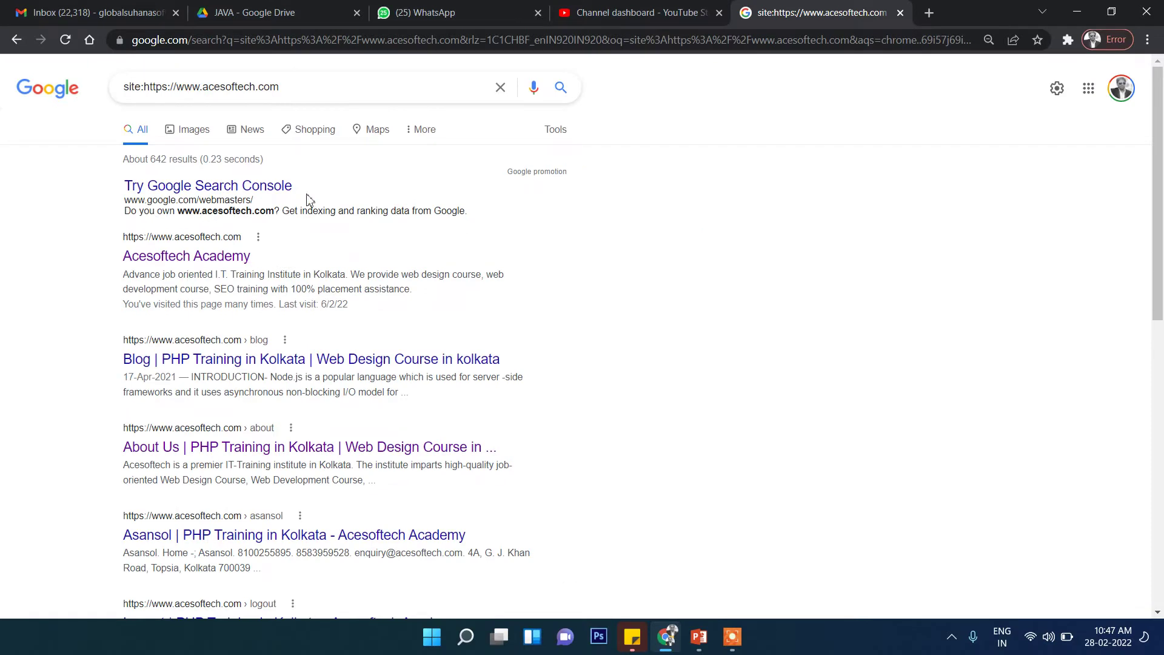
Open acesoftech.com in a new tab and look through its home page
left_click(929, 12)
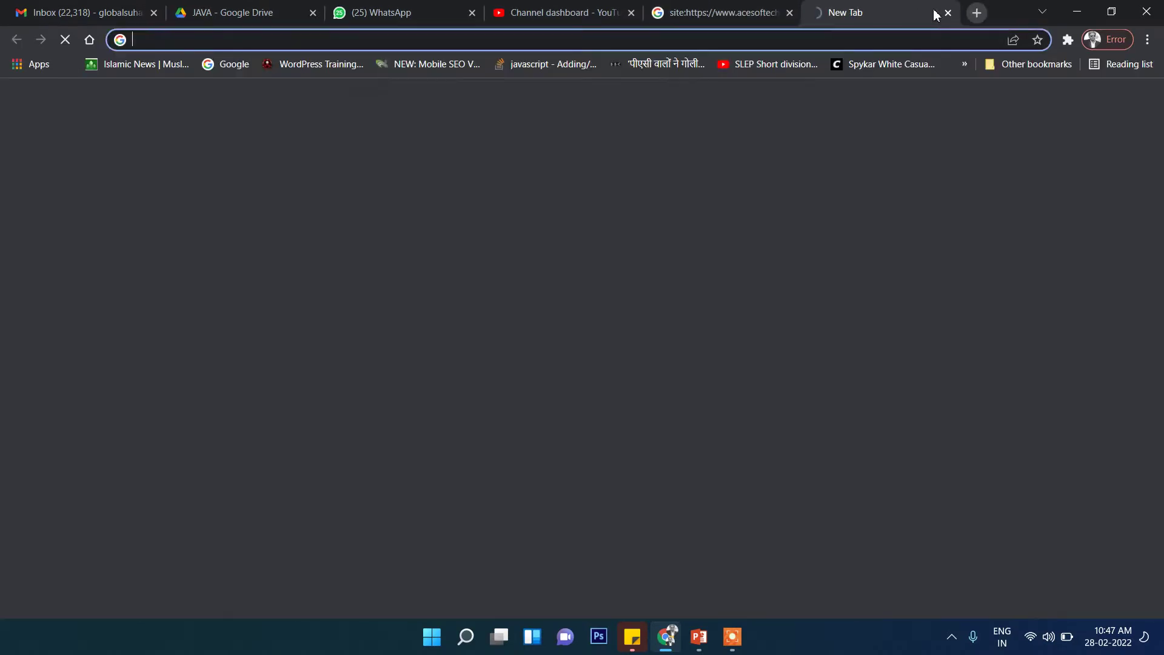
type("acesoftech.com")
key("Return")
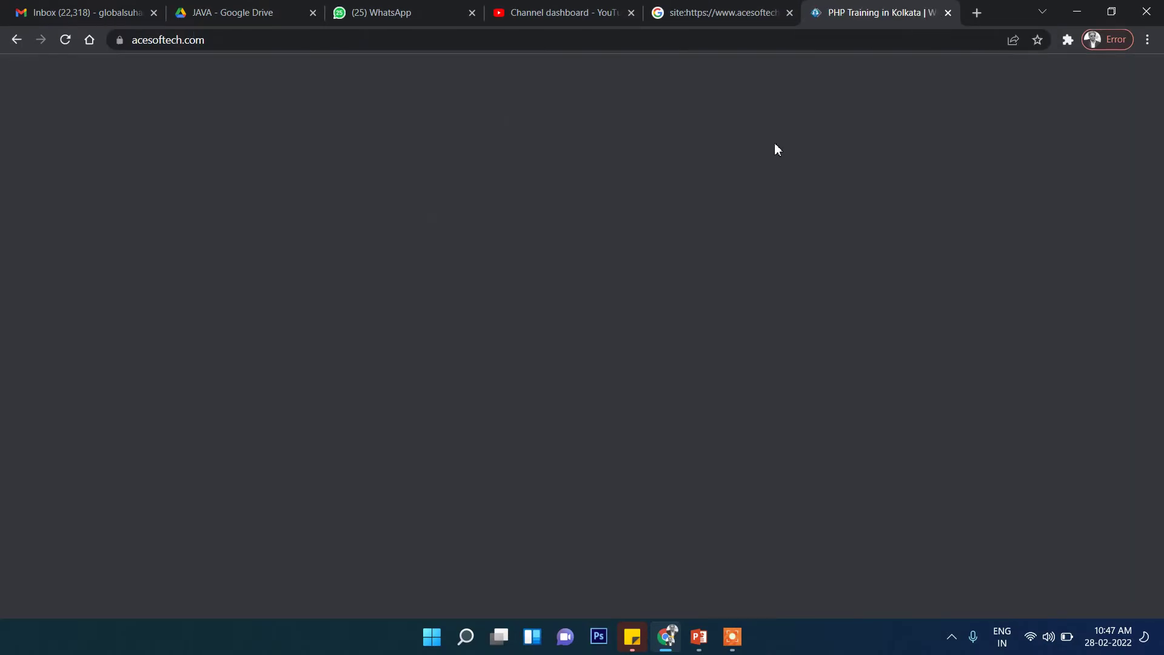
scroll(819, 243, "down", 5)
scroll(812, 273, "down", 15)
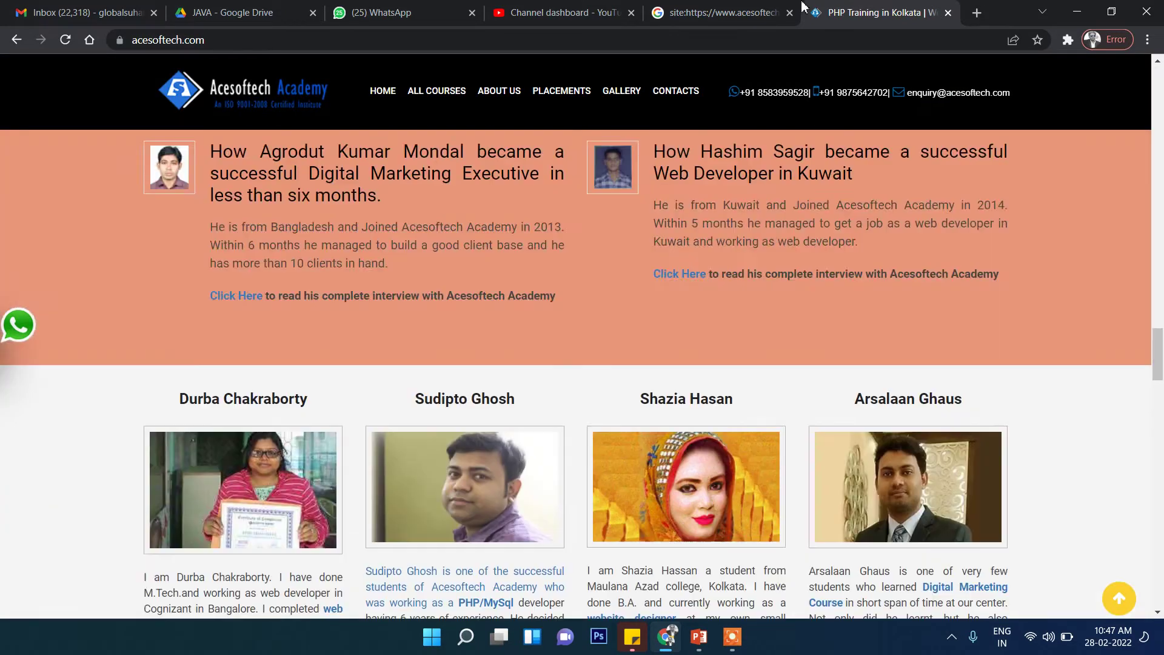
scroll(782, 182, "up", 5)
Return to the site search and look through its indexed pages up to results page 4
left_click(737, 6)
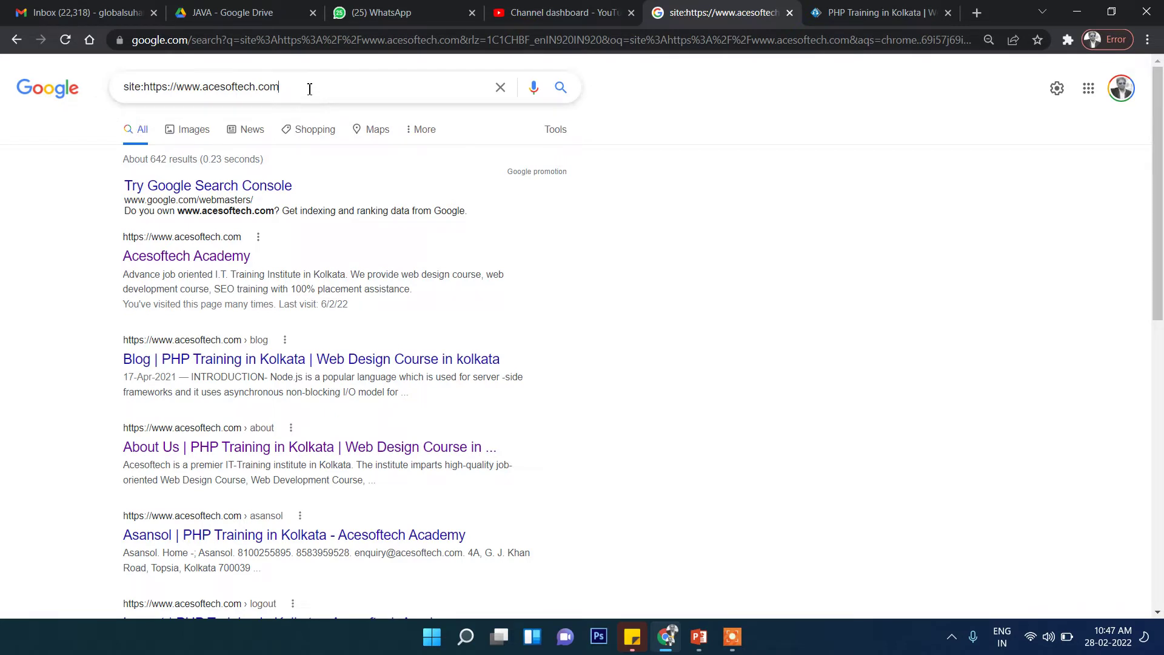
left_click(67, 217)
left_click_drag(150, 158, 170, 159)
scroll(330, 301, "down", 10)
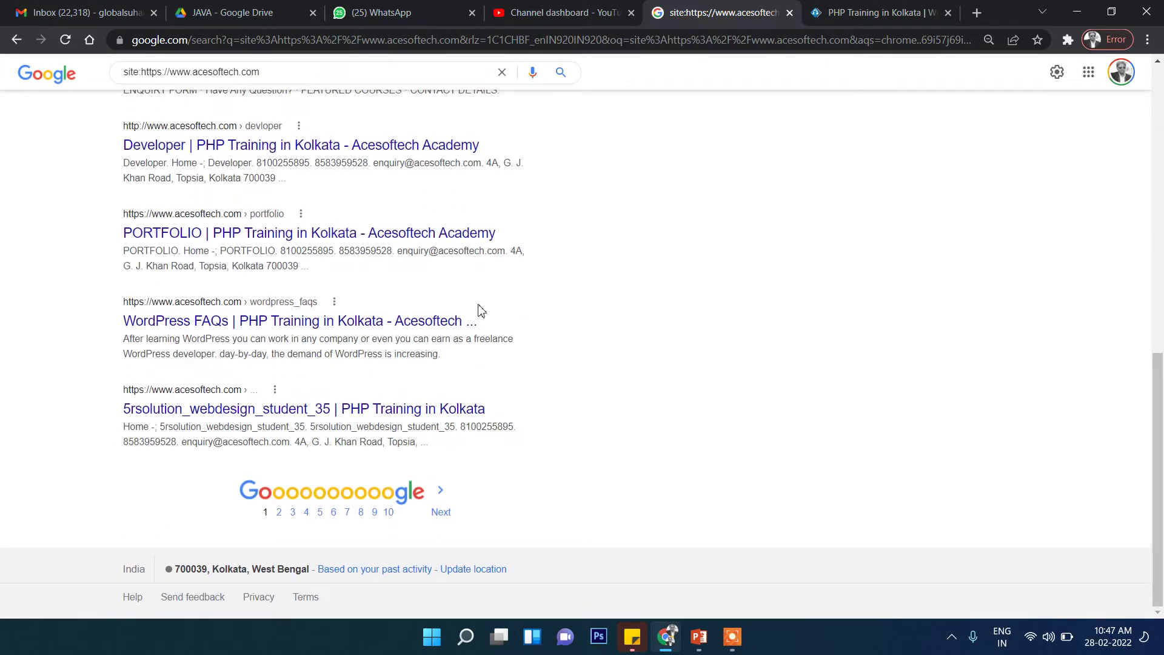
left_click(439, 502)
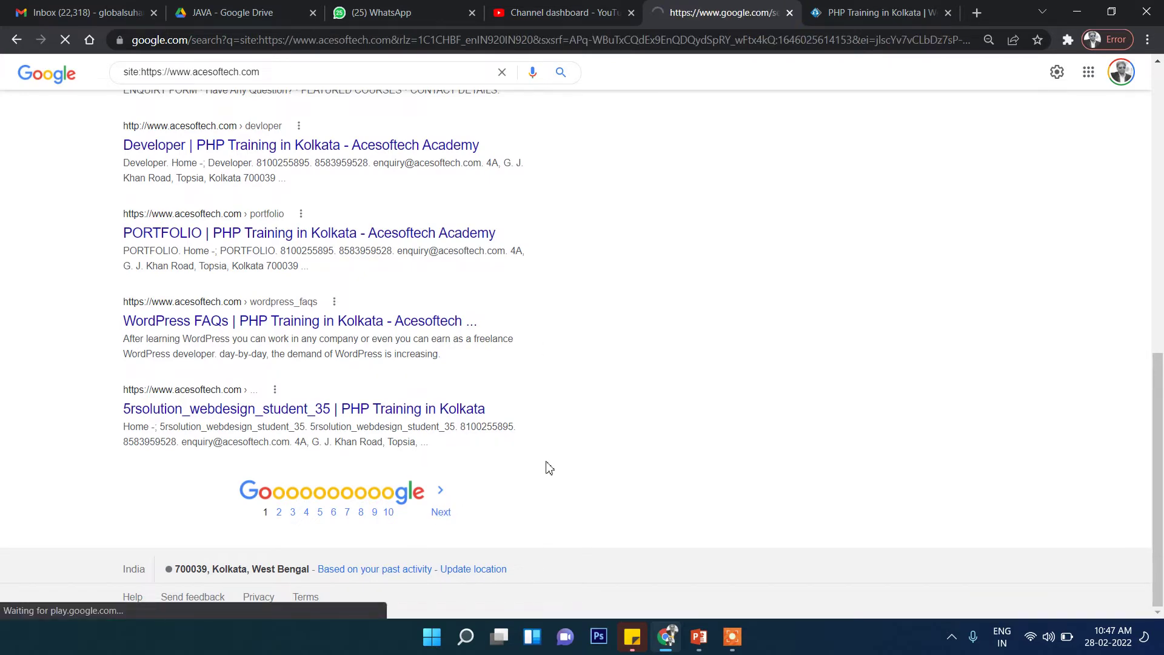
scroll(541, 461, "down", 10)
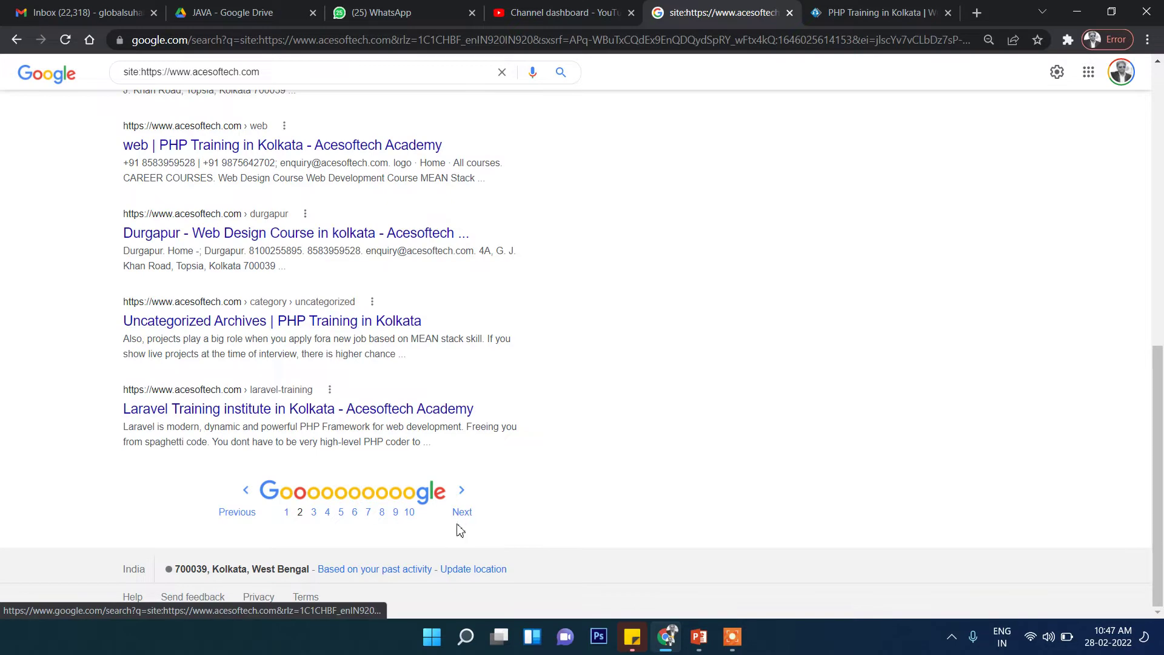
left_click(462, 513)
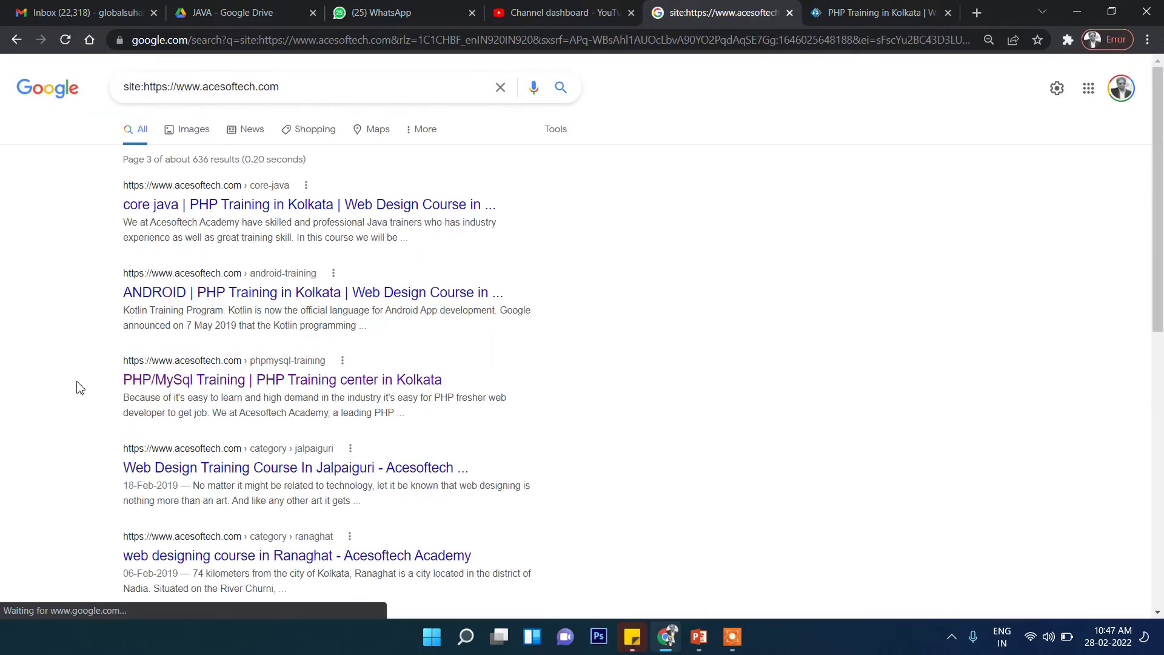
scroll(67, 398, "down", 10)
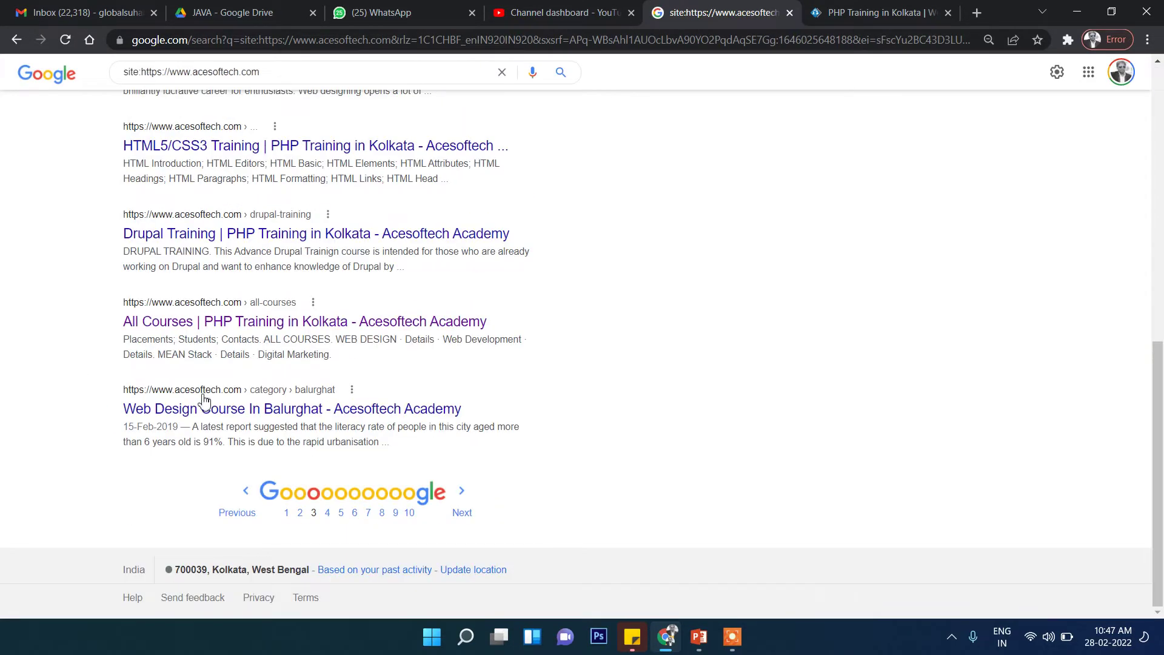
left_click(462, 514)
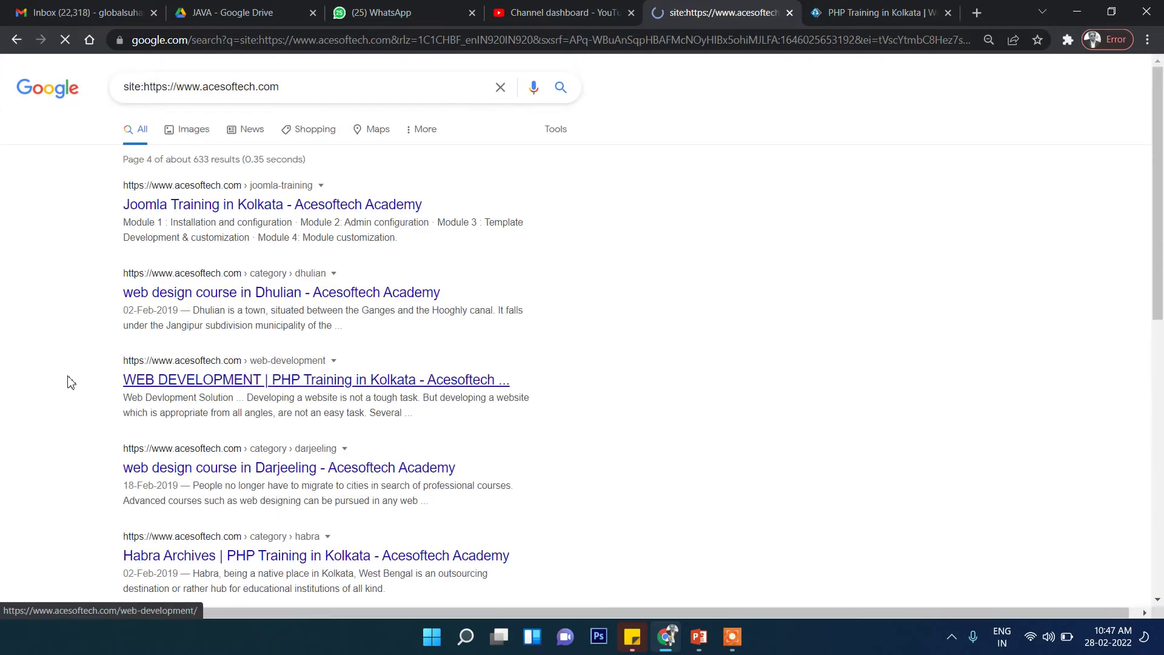
scroll(48, 379, "down", 10)
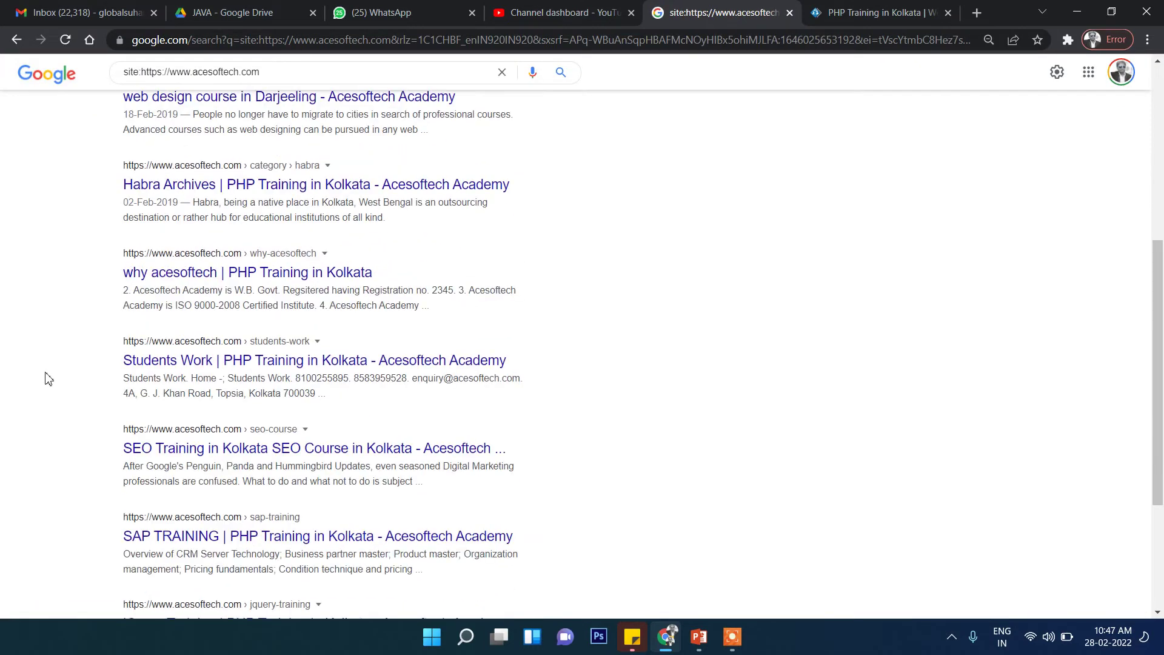
scroll(48, 379, "down", 1)
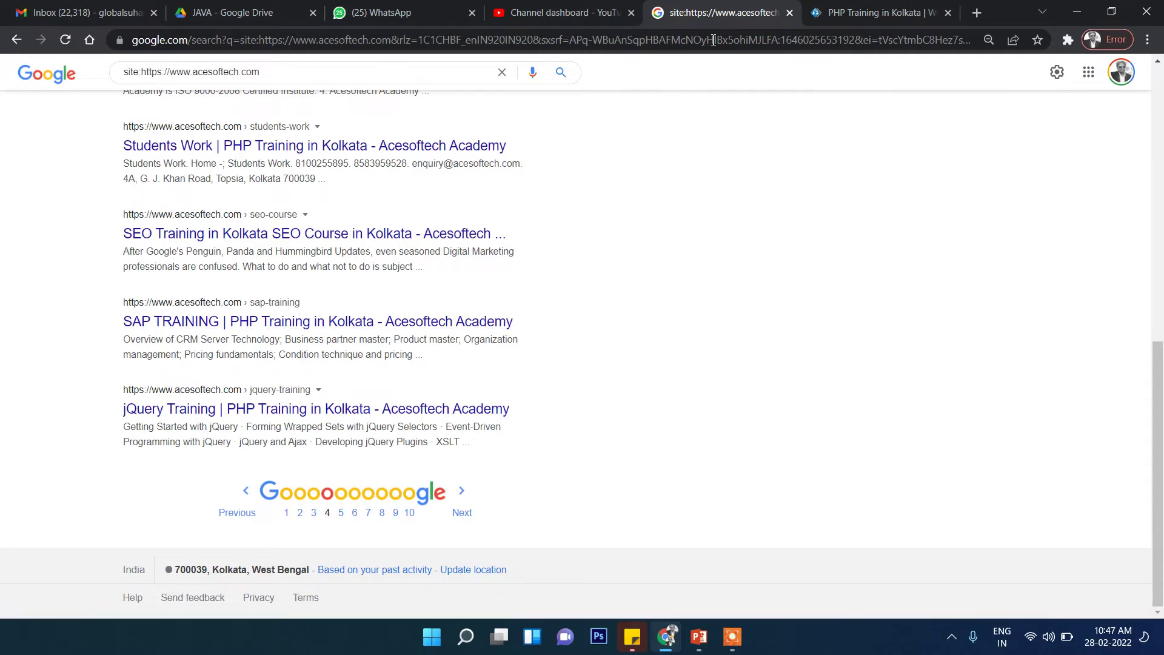
Compare the acesoftech.com home page with its search results and review the site: query
left_click(843, 12)
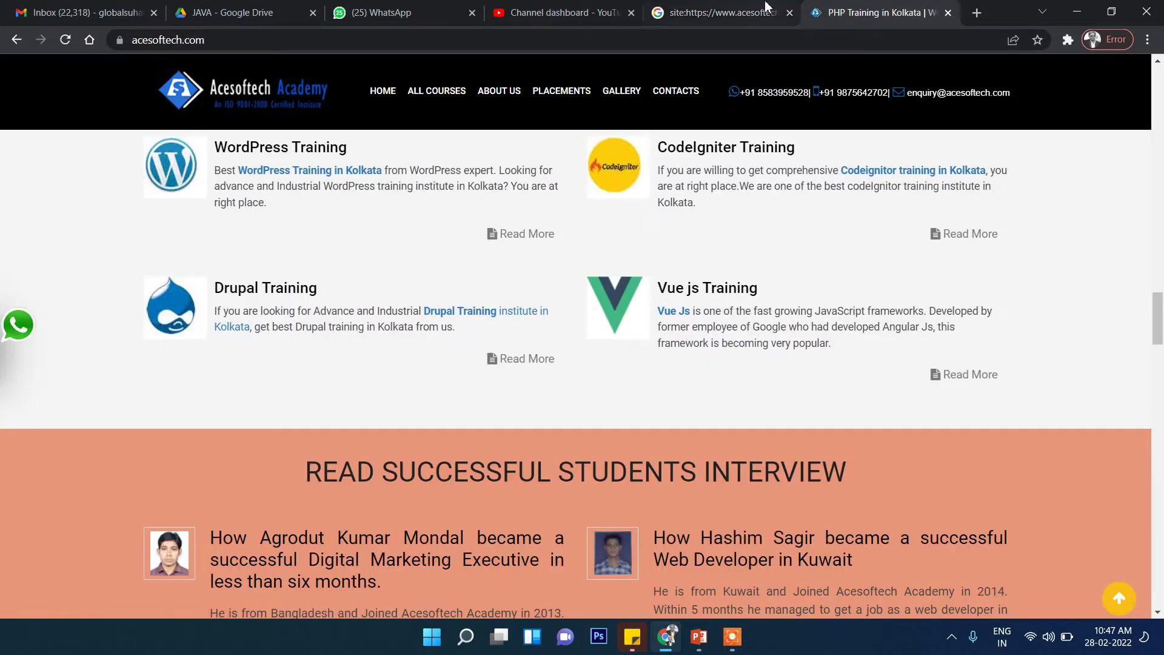
left_click(763, 12)
scroll(380, 164, "up", 10)
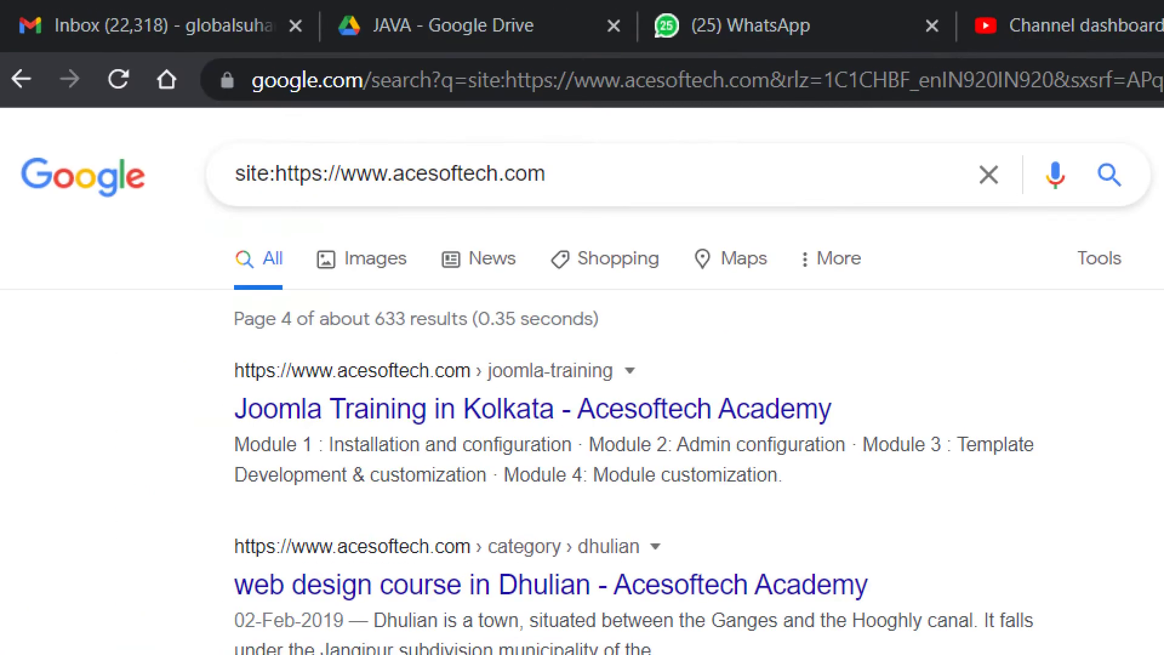
mouse_move(248, 206)
left_mouse_down()
mouse_move(564, 212)
mouse_move(547, 204)
mouse_move(606, 220)
left_mouse_up()
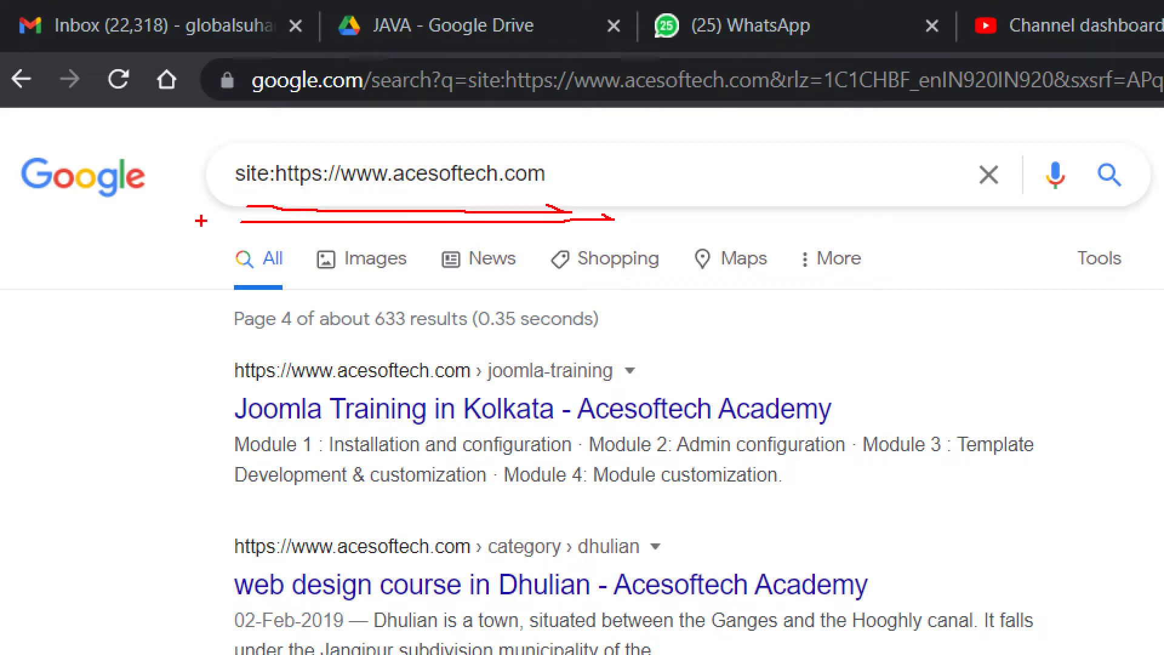
left_click_drag(201, 221, 582, 202)
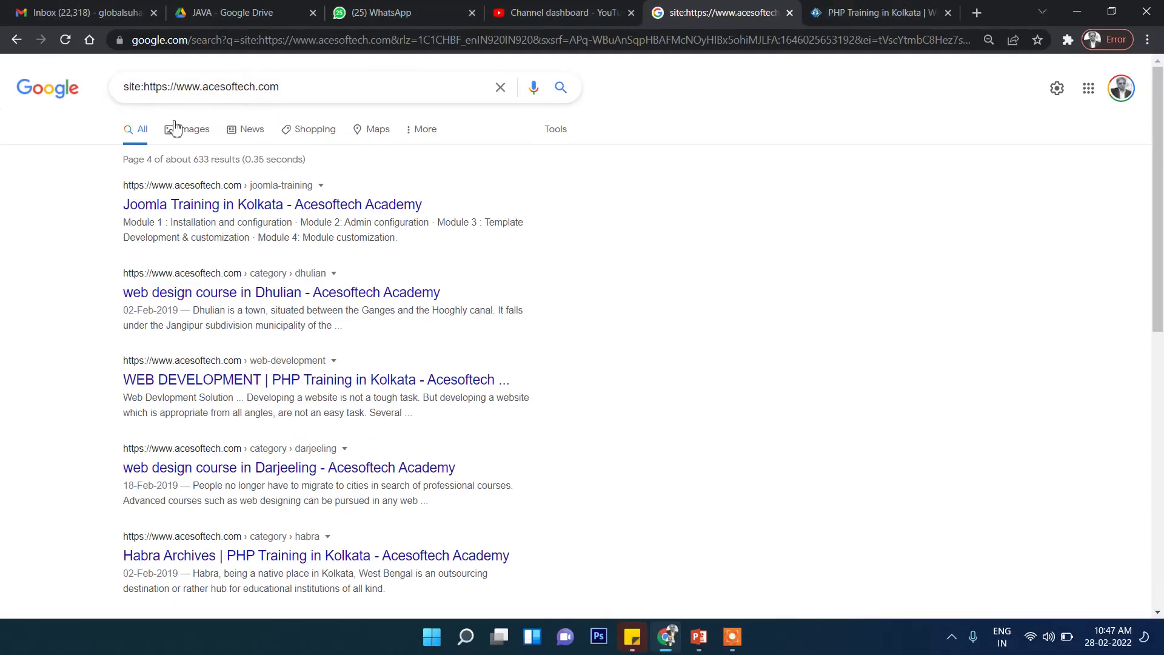
double_click(445, 174)
type("amazon")
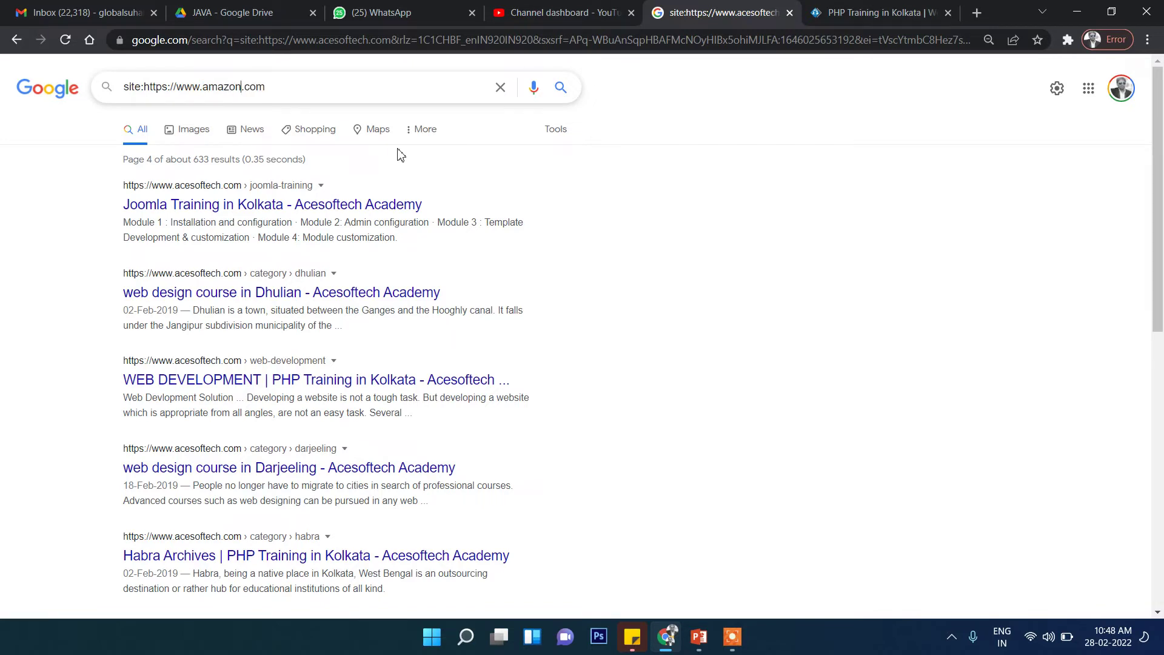
key("Return")
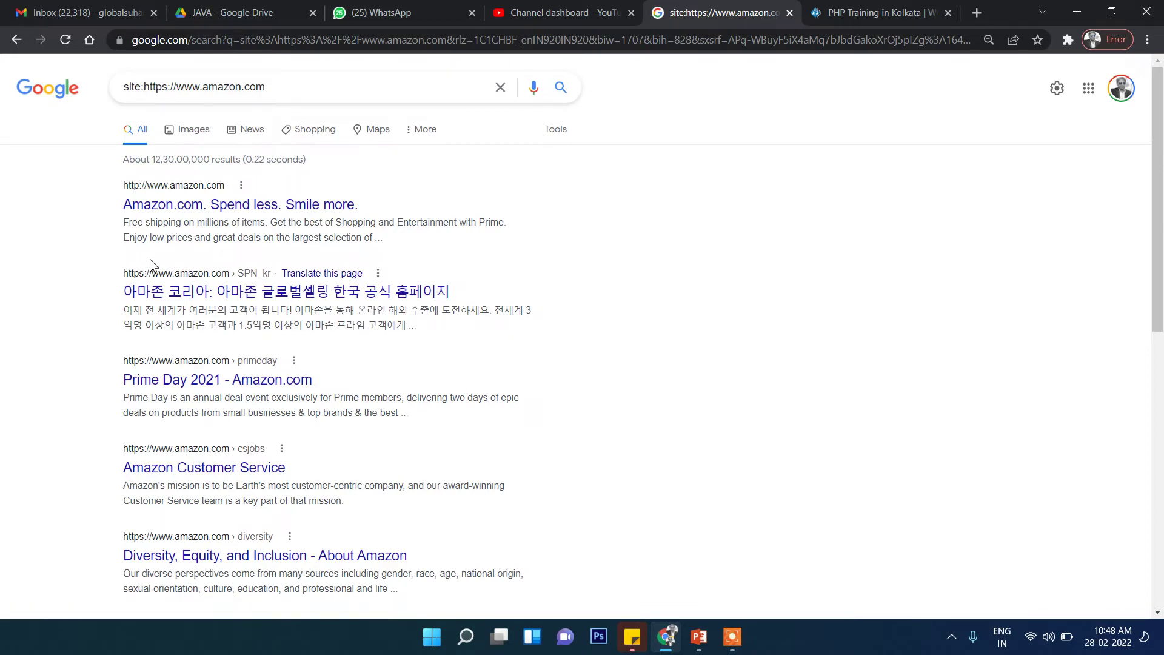
Examine the result count, the listed pages and the site: query for amazon.com
key("super")
key("super")
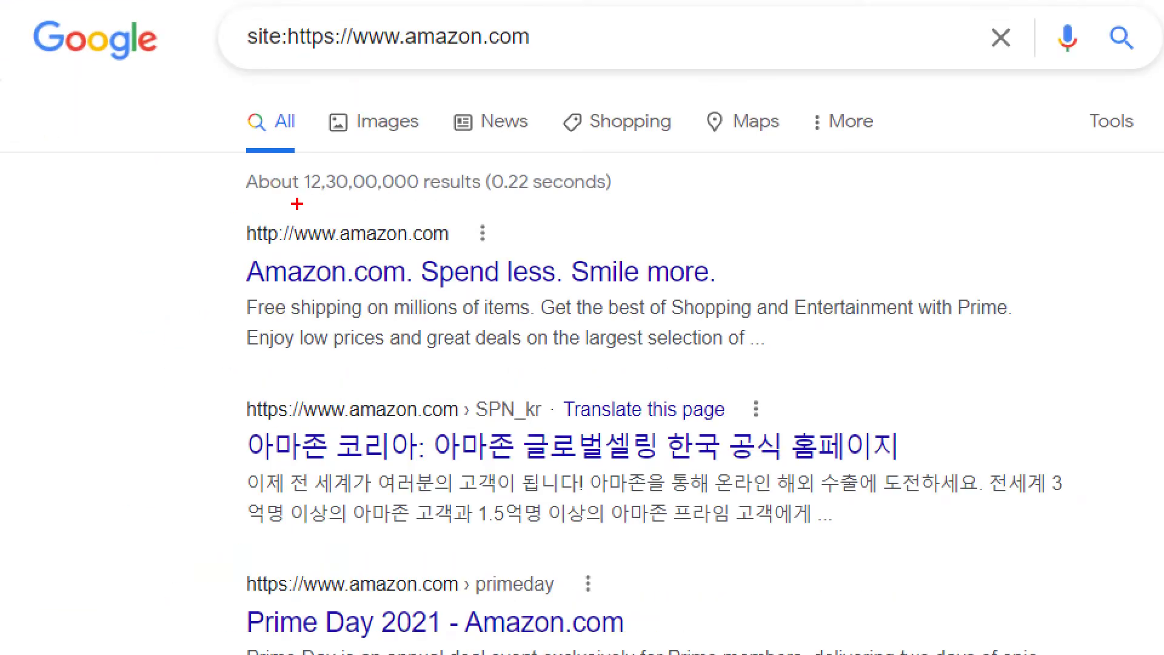
mouse_move(302, 204)
left_mouse_down()
mouse_move(425, 205)
mouse_move(296, 213)
mouse_move(424, 210)
left_mouse_up()
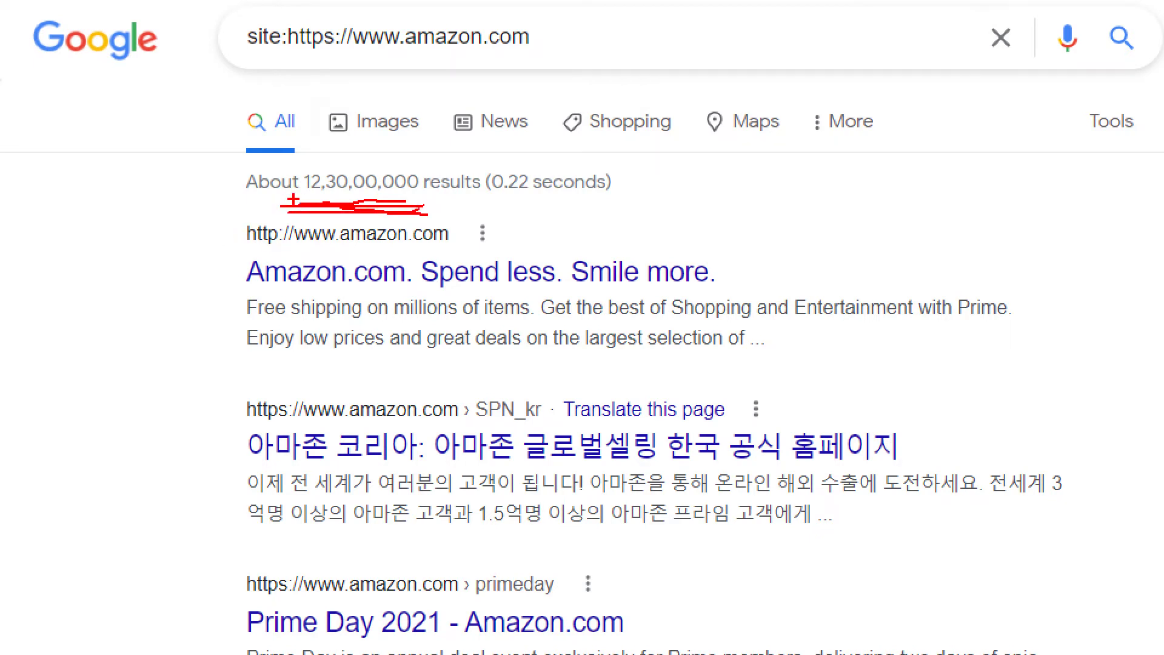
left_click_drag(294, 200, 441, 202)
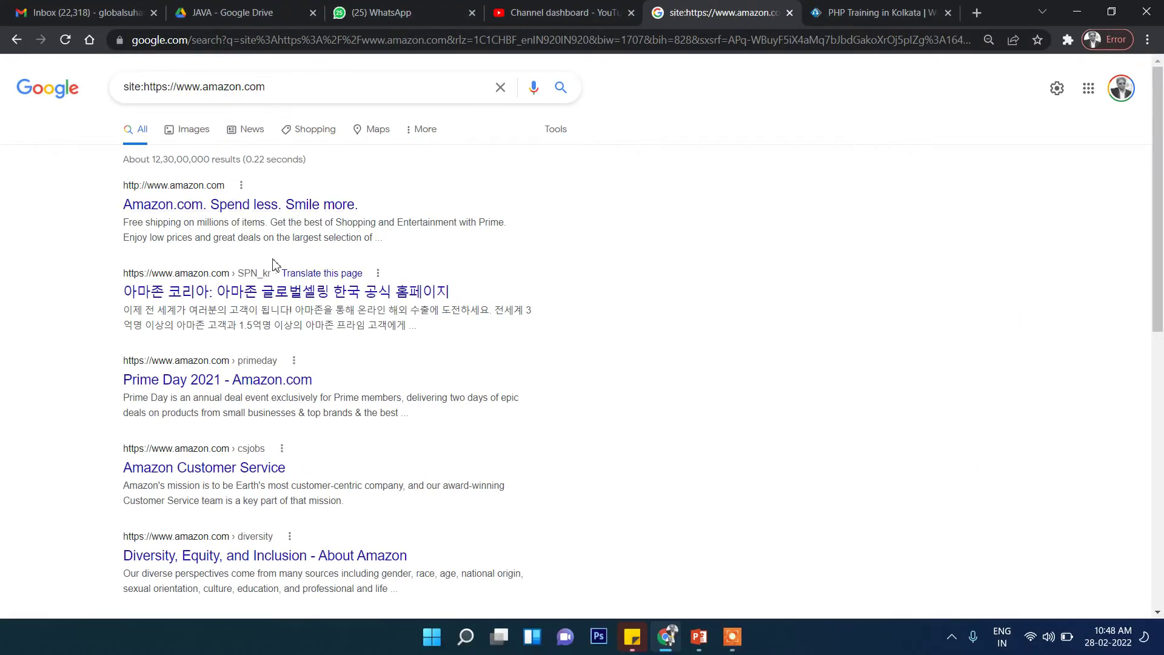
scroll(273, 263, "down", 6)
scroll(273, 263, "up", 6)
double_click(219, 93)
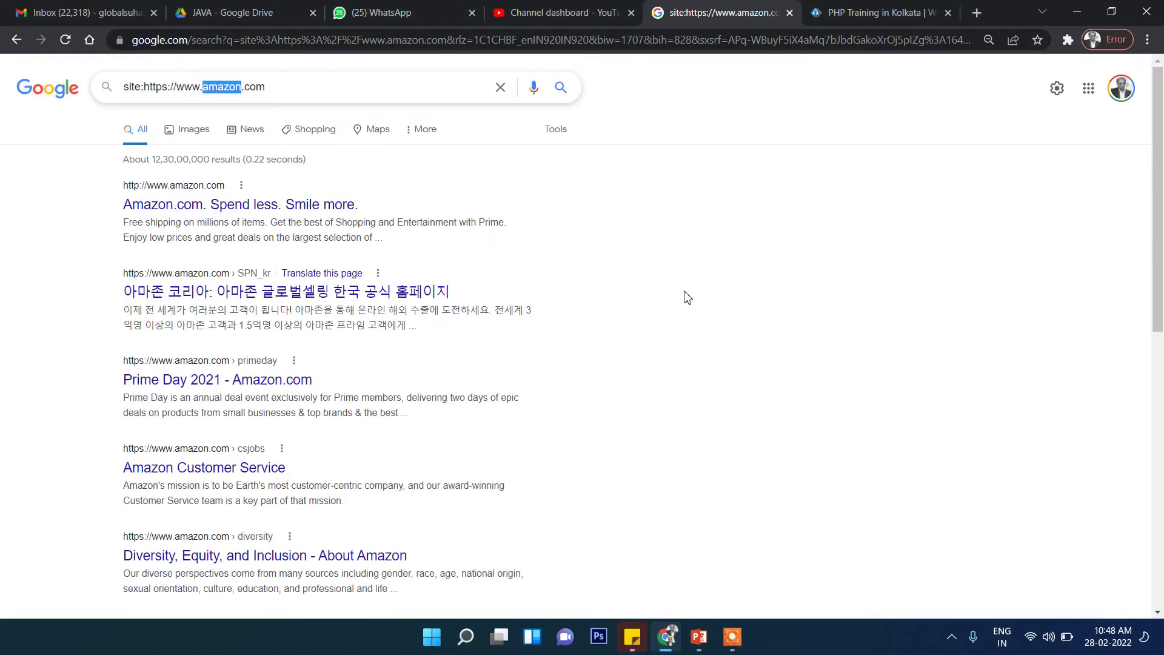
left_click_drag(291, 89, 124, 92)
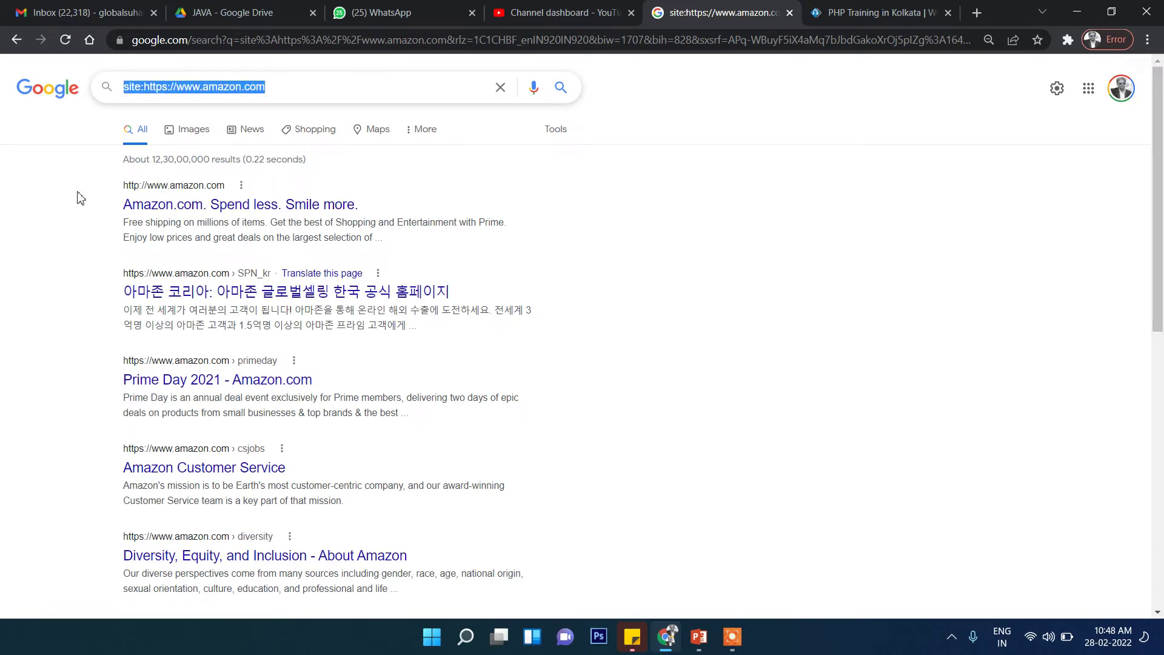
Enter the domain aflahleather.com as the browser address without loading it, and copy it
left_click(299, 43)
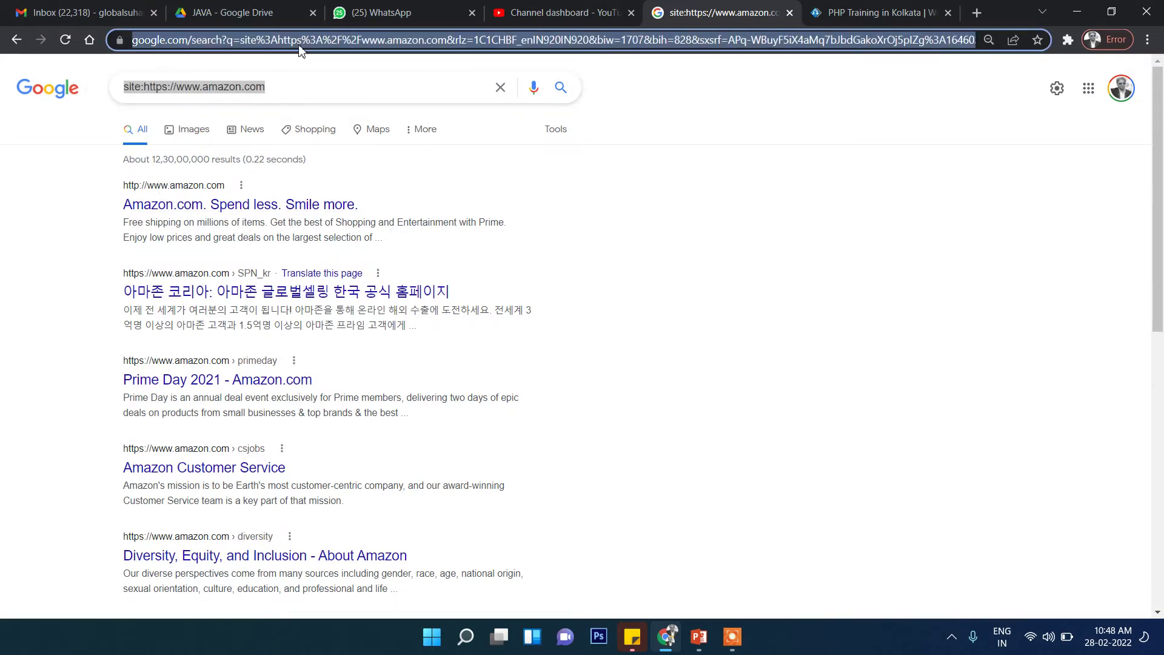
type("afla")
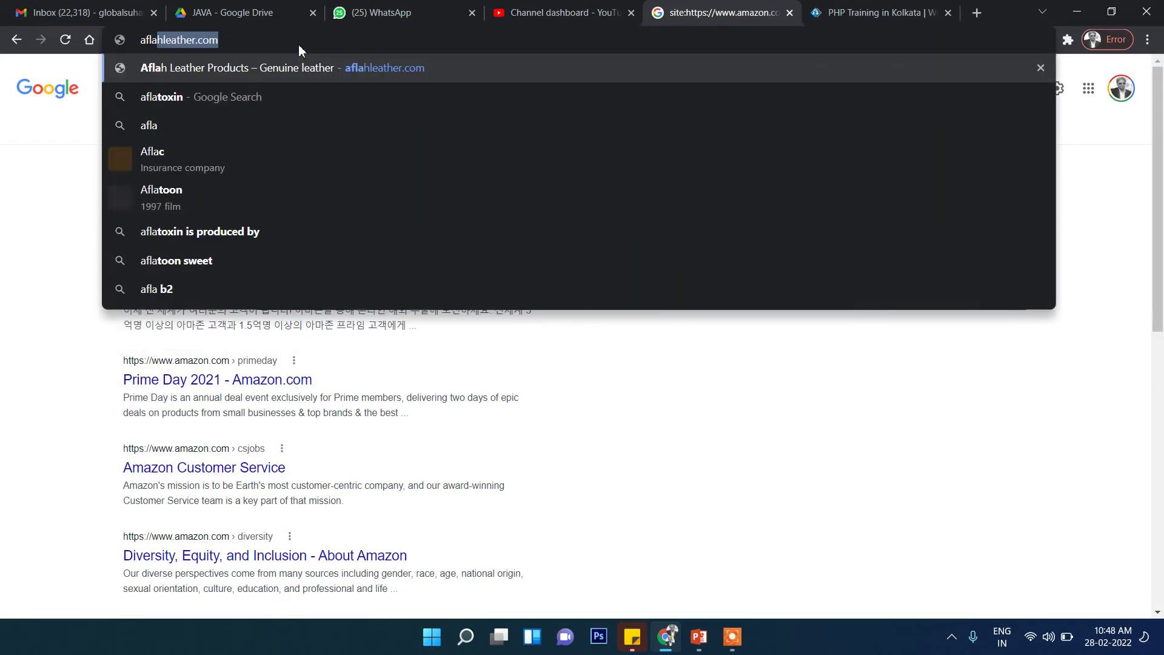
key("Right")
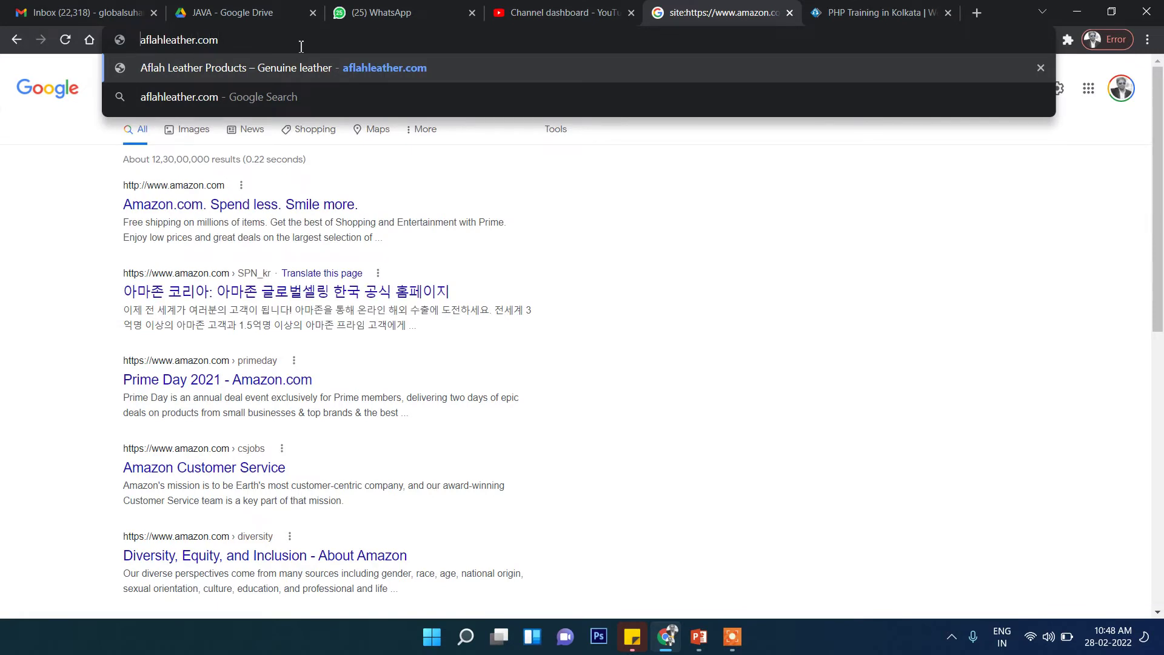
left_click(60, 219)
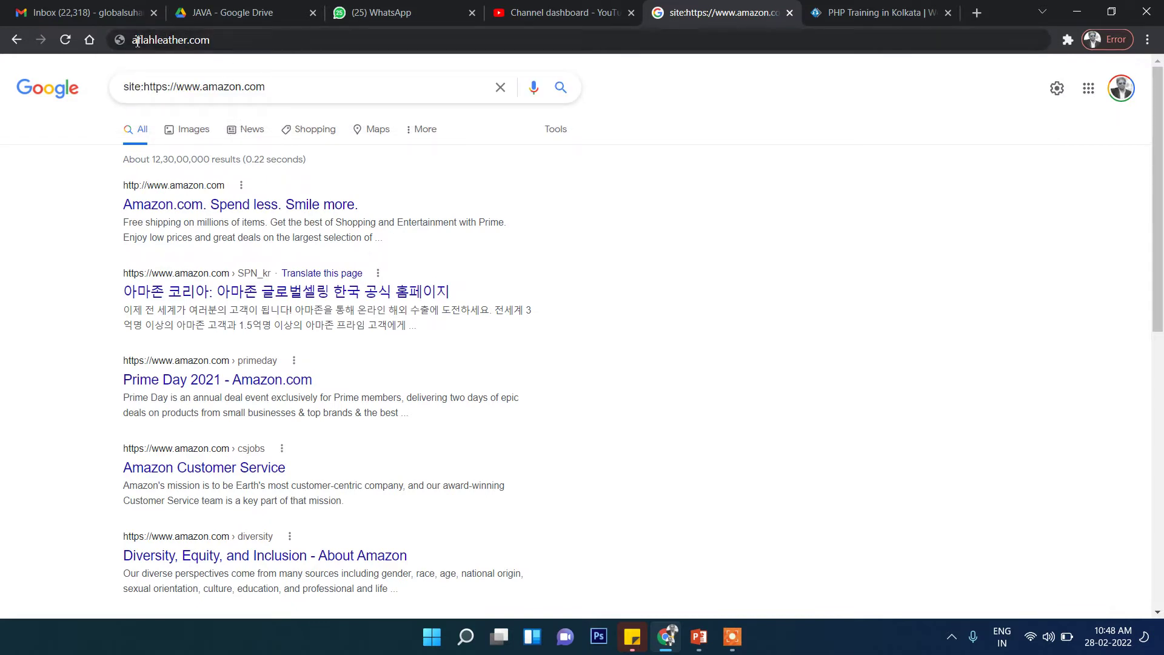
left_click(267, 41)
key("ctrl+c")
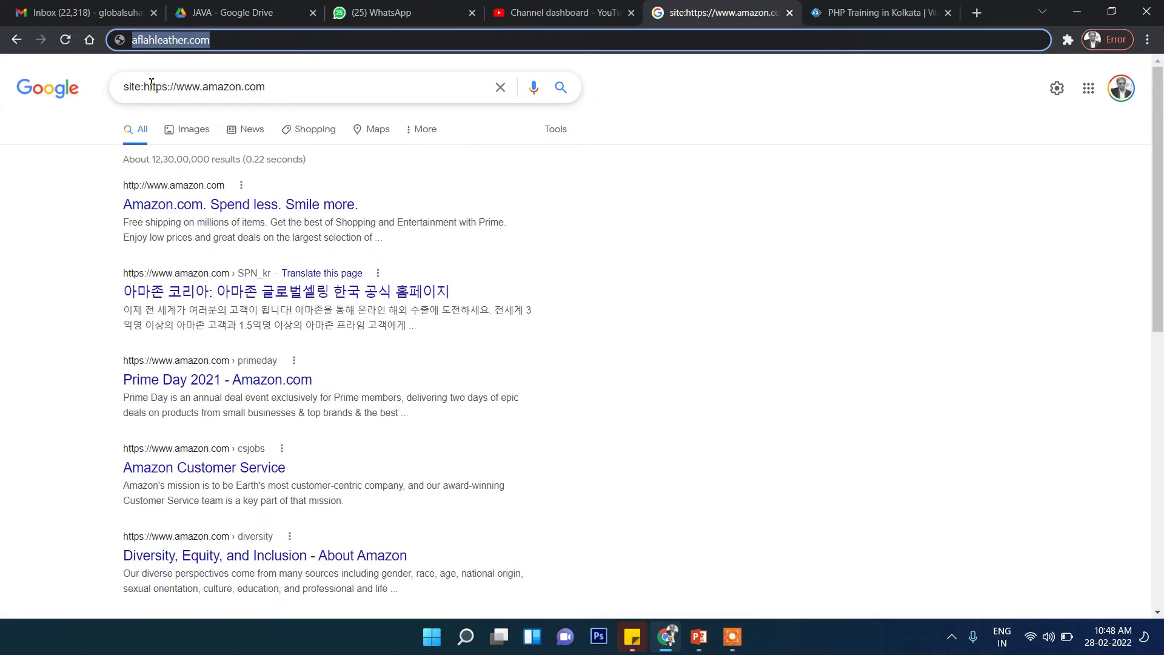
Replace the Amazon URL in the search query with the copied domain and search for site:aflahleather.com
left_click_drag(147, 85, 436, 90)
key("ctrl+v")
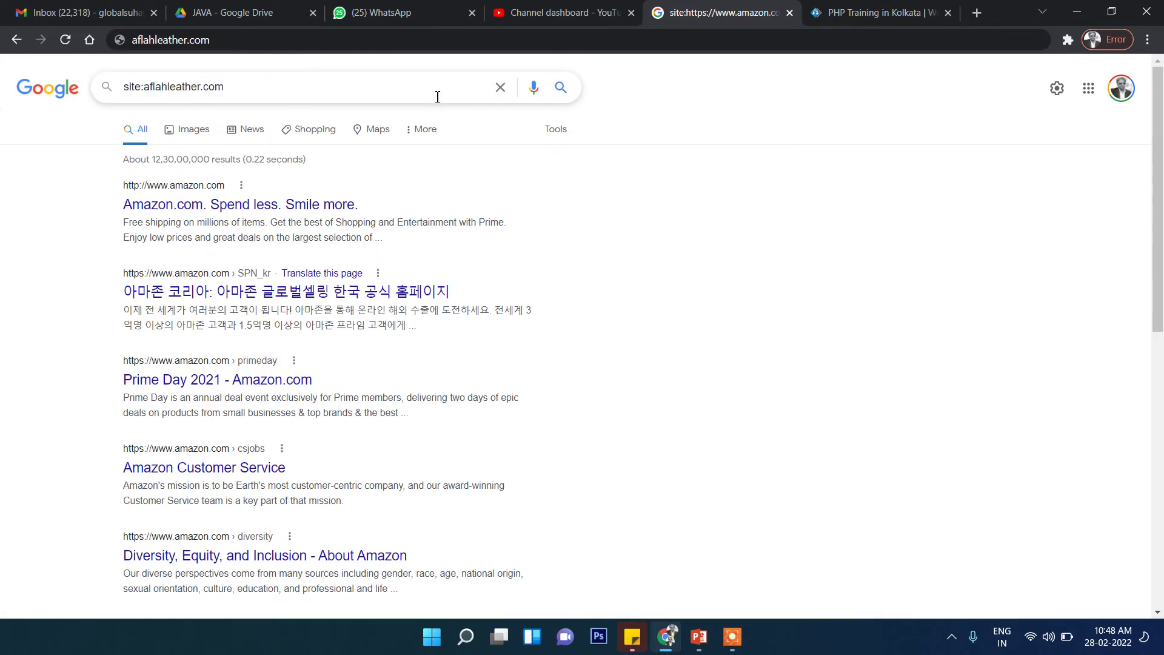
key("Return")
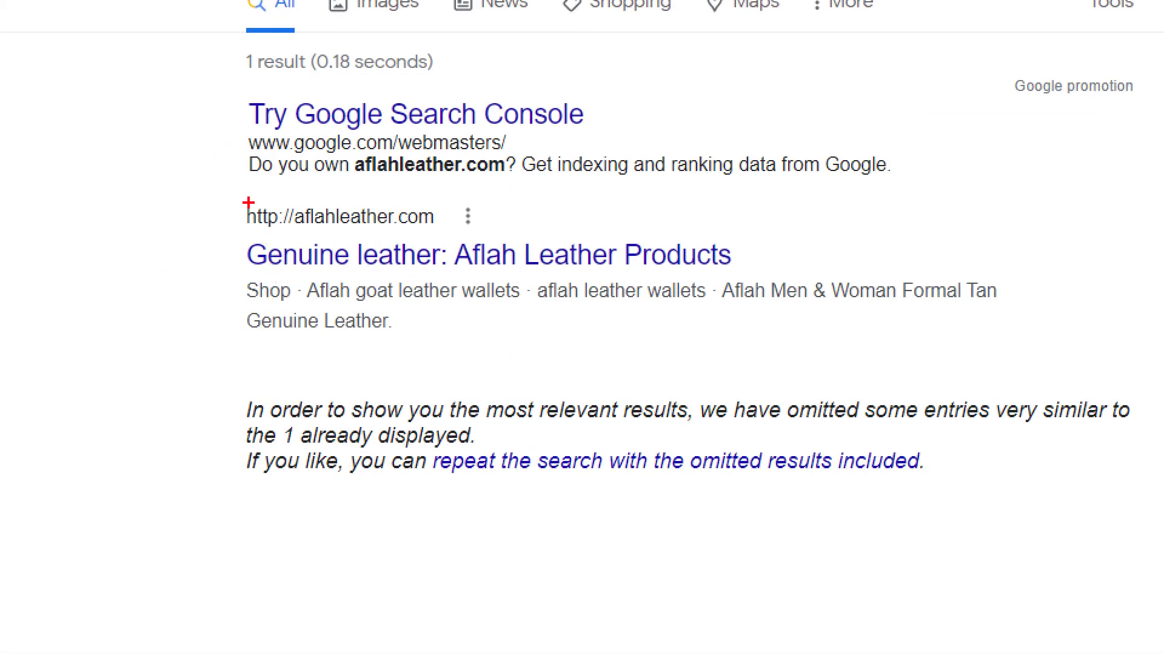
Examine the result count, the listed page and the site: query for aflahleather.com
mouse_move(236, 176)
left_mouse_down()
mouse_move(156, 234)
mouse_move(1041, 388)
mouse_move(499, 182)
mouse_move(99, 331)
mouse_move(973, 267)
mouse_move(13, 204)
left_mouse_up()
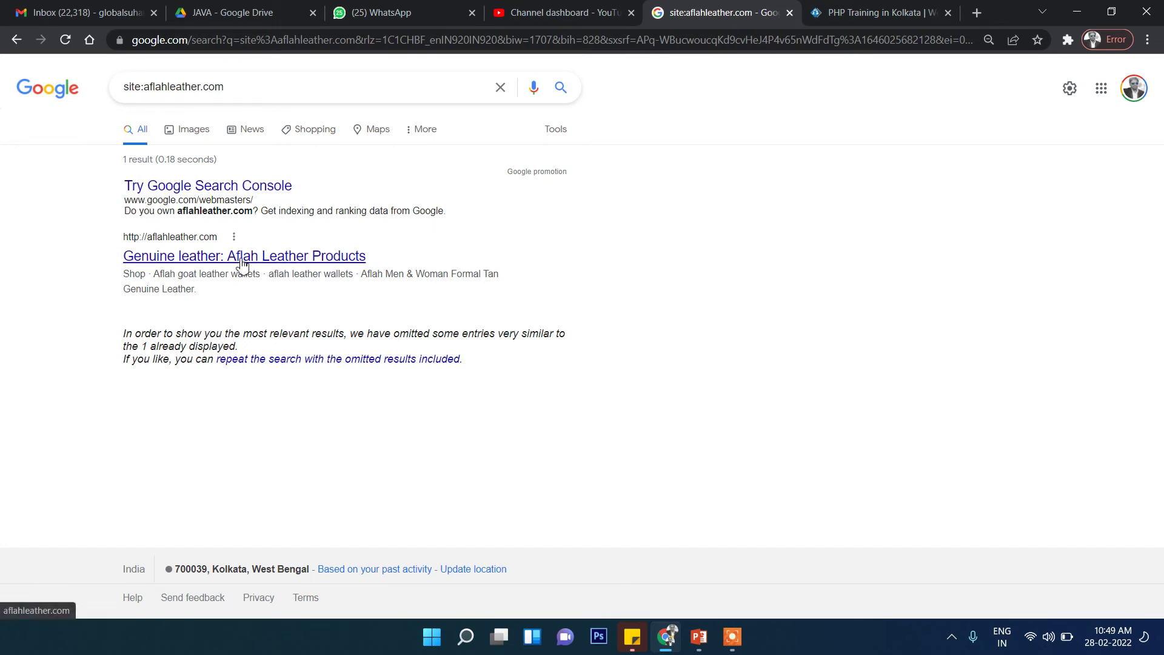
left_click(256, 92)
left_click(72, 159)
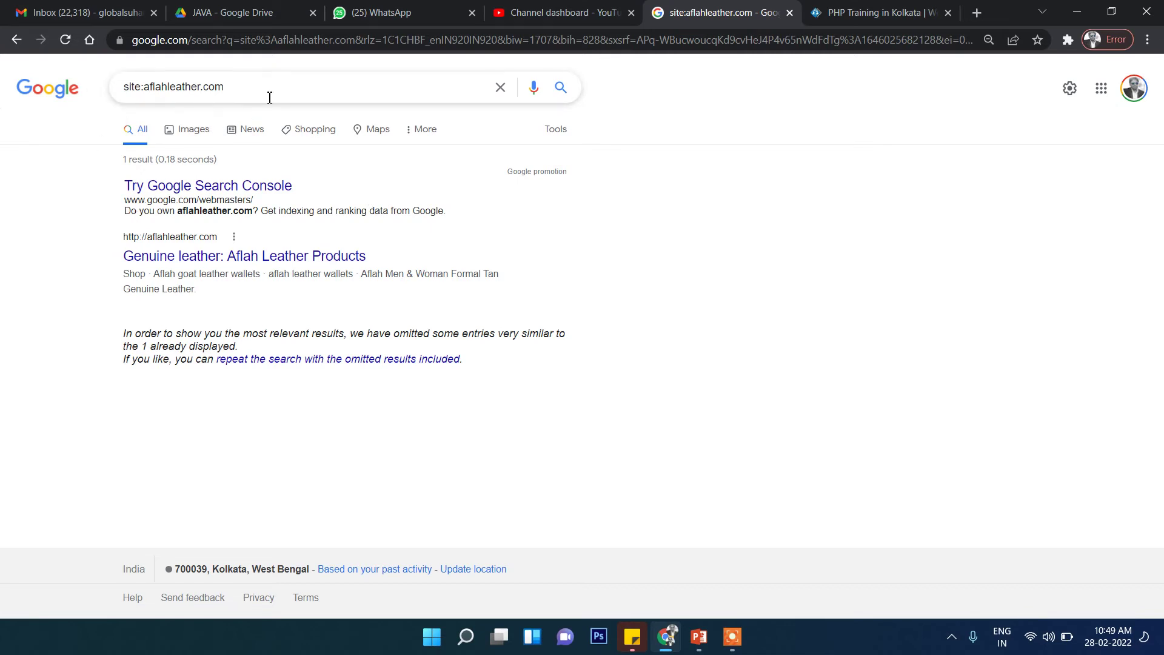
left_click_drag(271, 97, 117, 102)
left_click(65, 172)
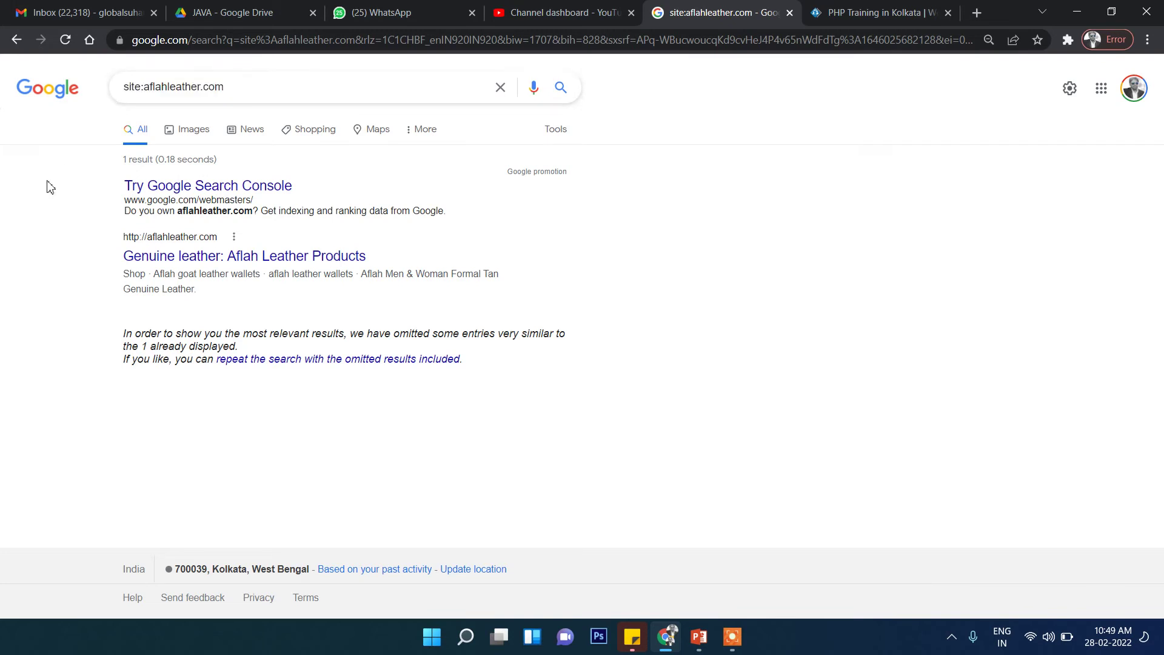
left_click(258, 85)
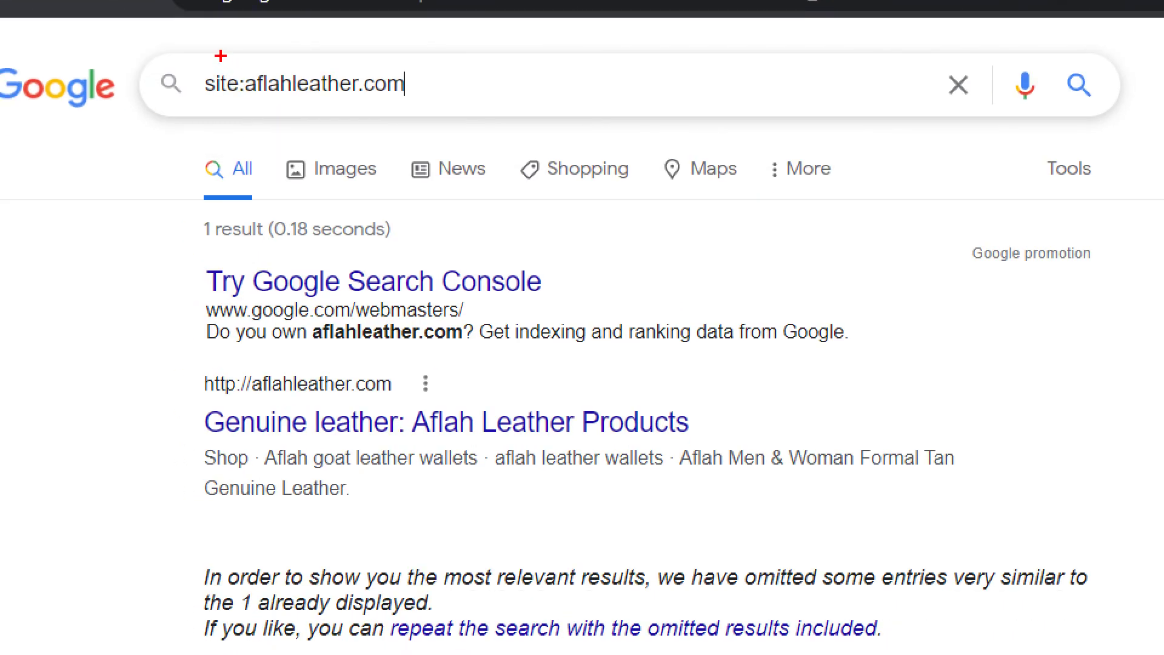
mouse_move(221, 56)
left_mouse_down()
mouse_move(416, 173)
mouse_move(193, 49)
mouse_move(83, 32)
left_mouse_up()
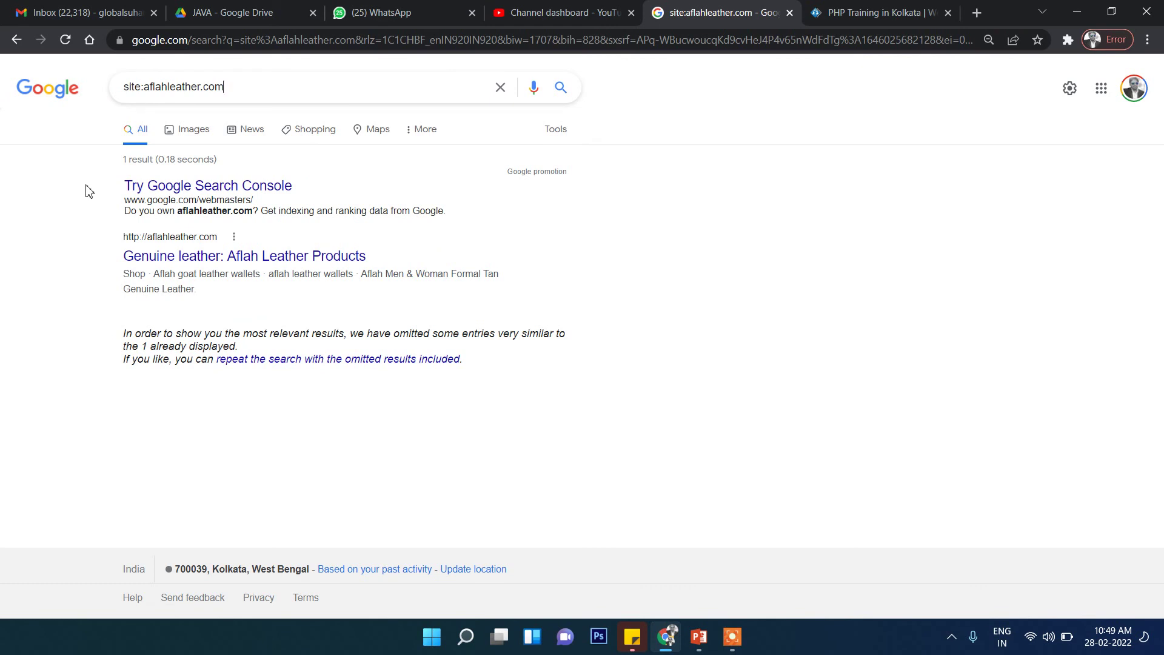
left_click_drag(261, 90, 143, 88)
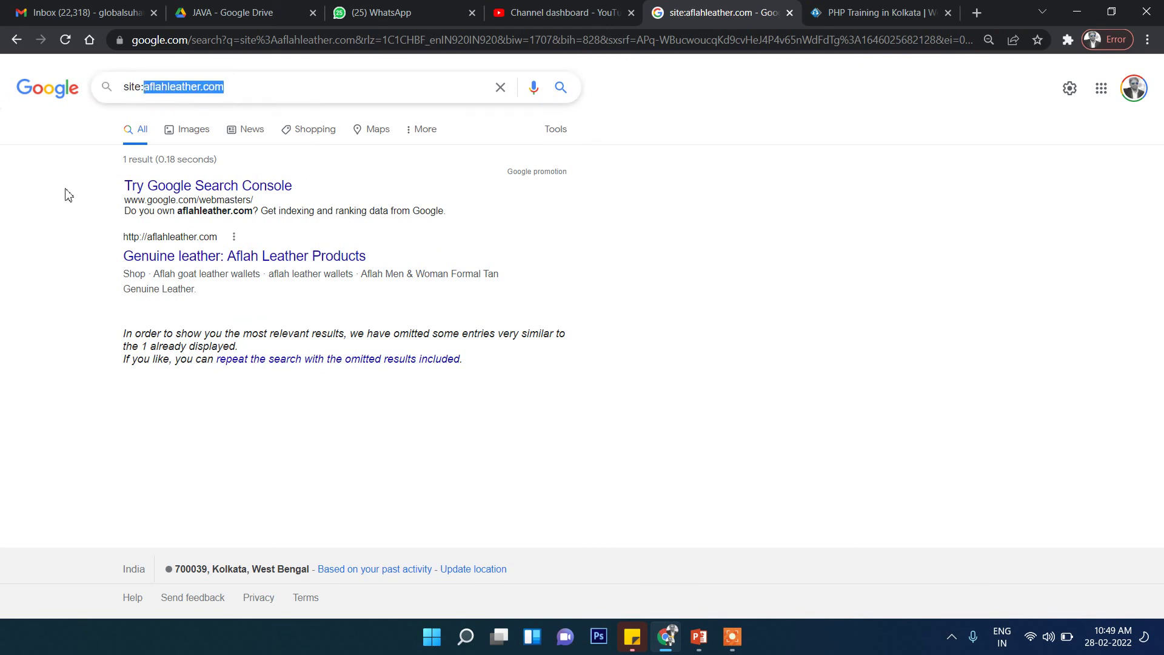
left_click(68, 195)
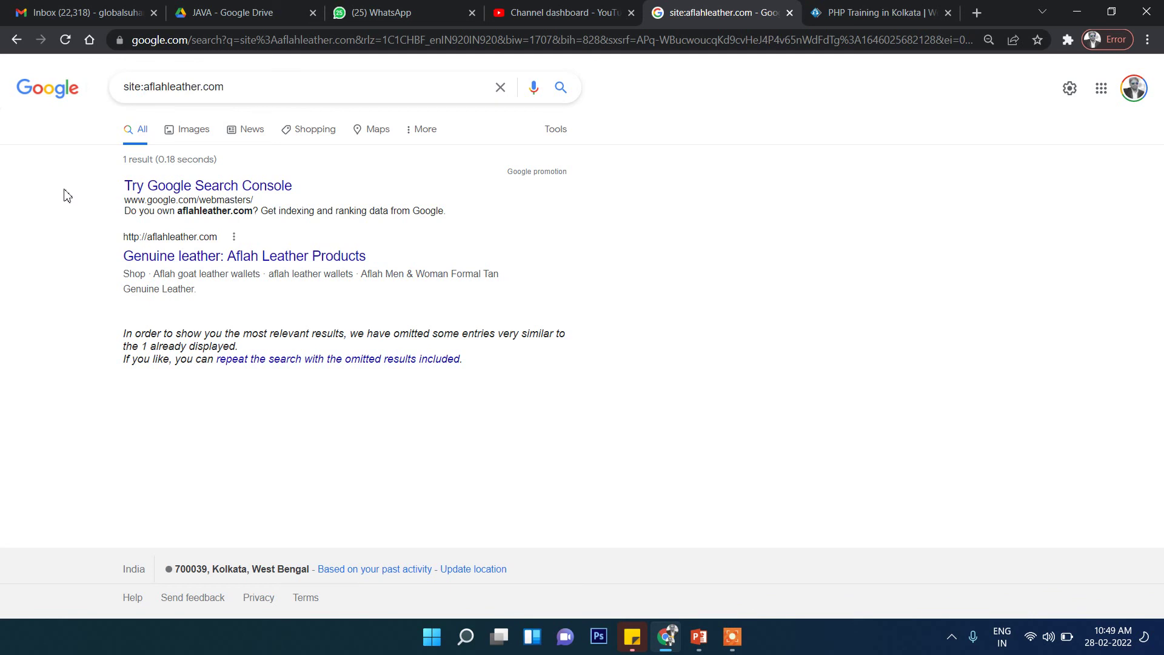